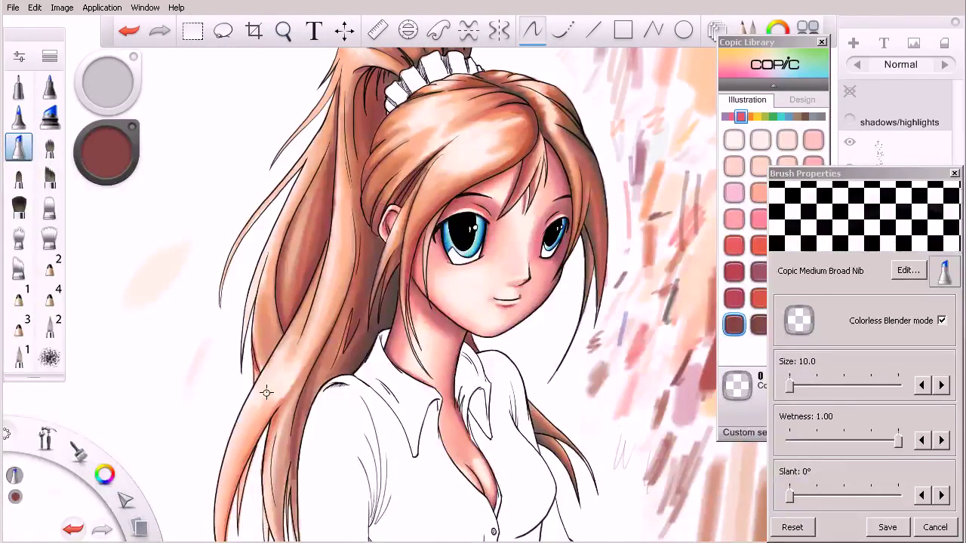
# Step: Switch the Copic Medium Broad Nib out of Colorless Blender mode and test R59 Cardinal with a stroke among the swatches
pyautogui.press('space')
pyautogui.moveTo(481, 280); pyautogui.dragTo(476, 318)
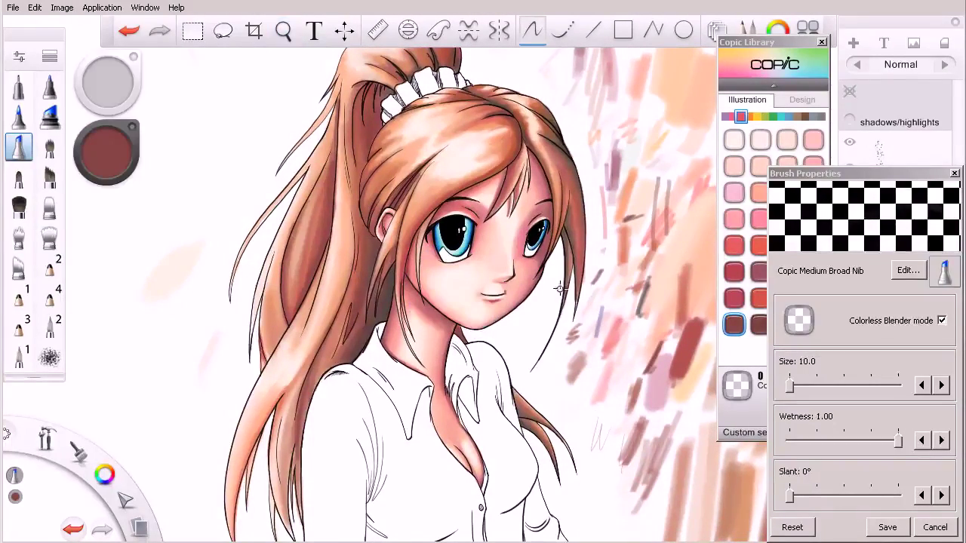
pyautogui.click(736, 323)
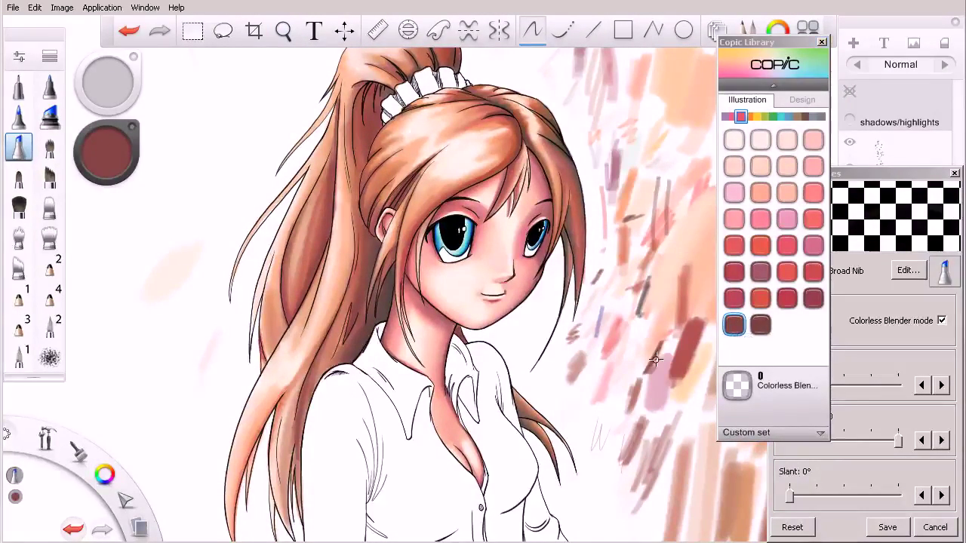
pyautogui.click(942, 320)
pyautogui.moveTo(634, 350)
pyautogui.mouseDown()
pyautogui.moveTo(632, 329)
pyautogui.moveTo(622, 379)
pyautogui.mouseUp()
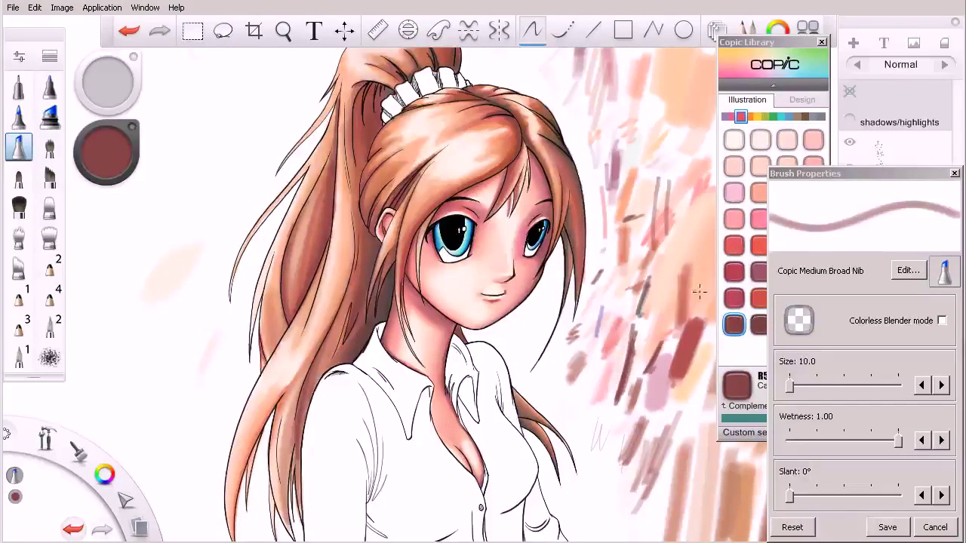
# Step: Choose R14 Light Rose and shade the front ponytail strand and the gap beneath it with long strokes, undoing stray ones
pyautogui.click(735, 252)
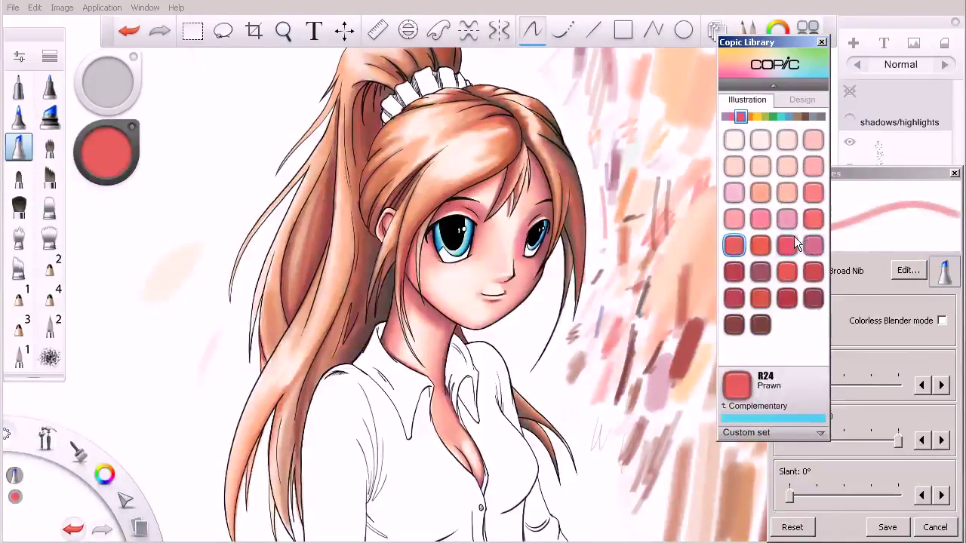
pyautogui.click(813, 219)
pyautogui.press('space')
pyautogui.moveTo(306, 366); pyautogui.dragTo(302, 380)
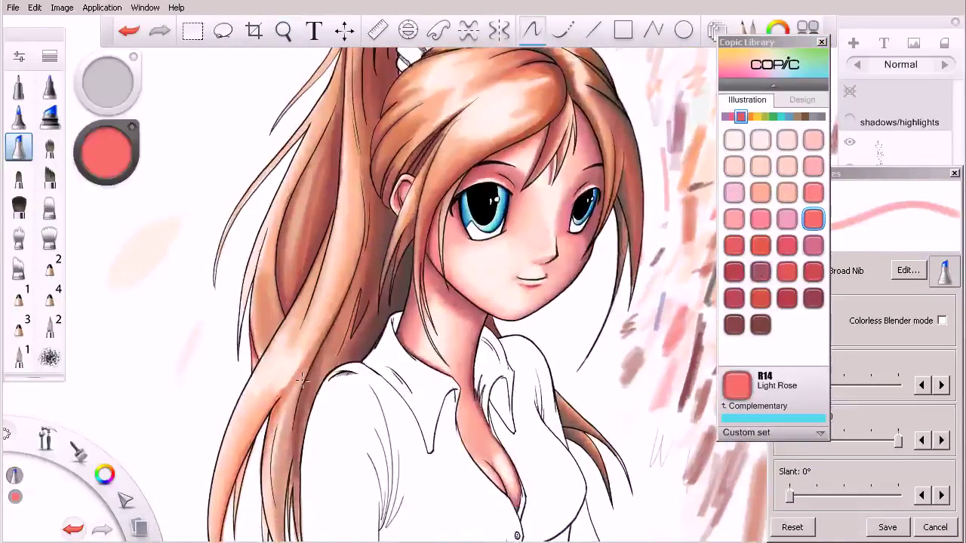
pyautogui.moveTo(335, 317); pyautogui.dragTo(266, 408)
pyautogui.hotkey('ctrl', 'z')
pyautogui.moveTo(355, 270); pyautogui.dragTo(251, 444)
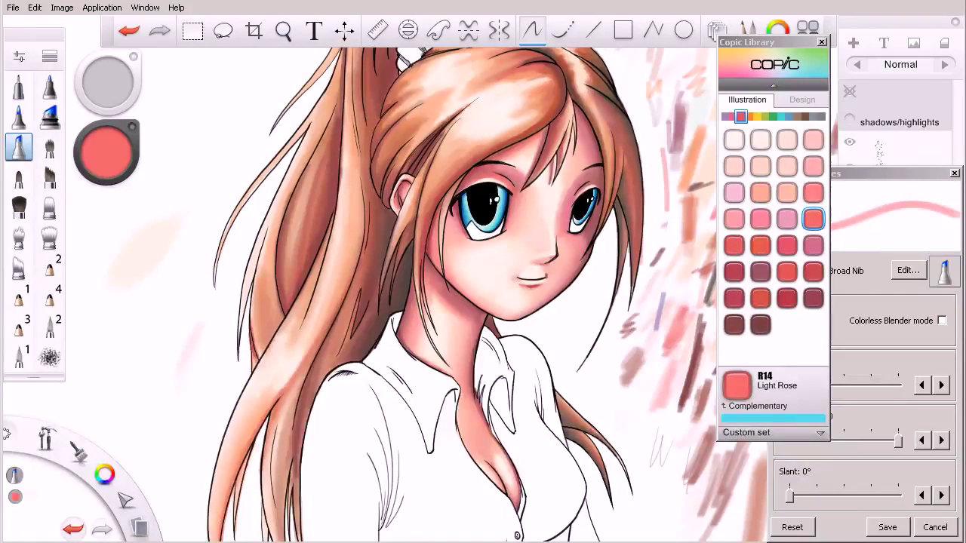
pyautogui.moveTo(348, 289); pyautogui.dragTo(266, 432)
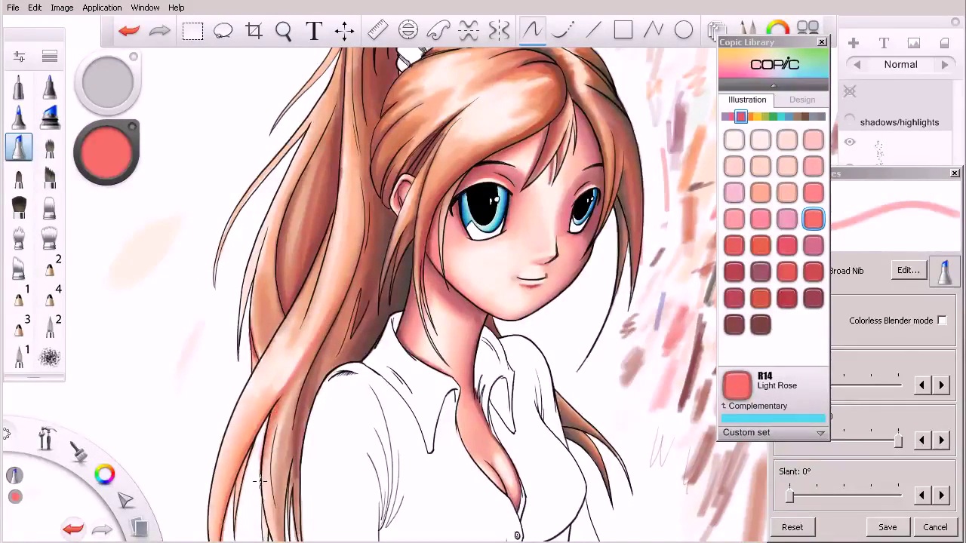
pyautogui.hotkey('ctrl', 'z')
pyautogui.moveTo(269, 427); pyautogui.dragTo(256, 498)
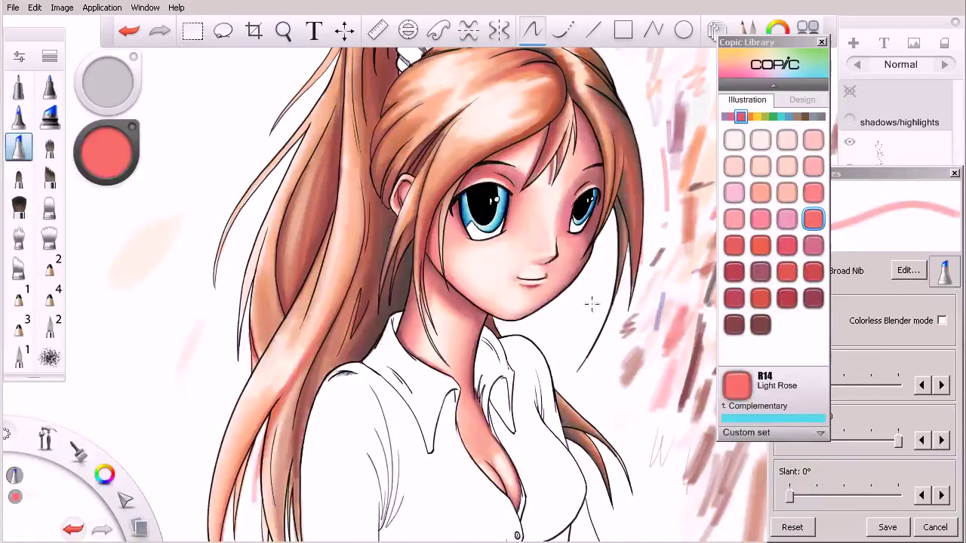
# Step: Choose R37 Carmine with a smaller nib and deepen the lower edge of the front ponytail strand, redoing the first stroke
pyautogui.press('[')
pyautogui.click(737, 300)
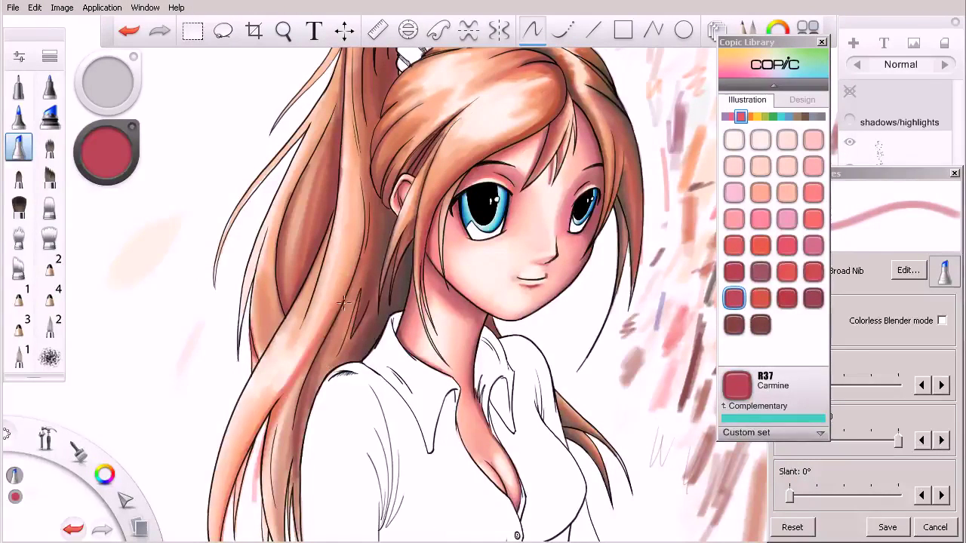
pyautogui.hotkey('ctrl', 'z')
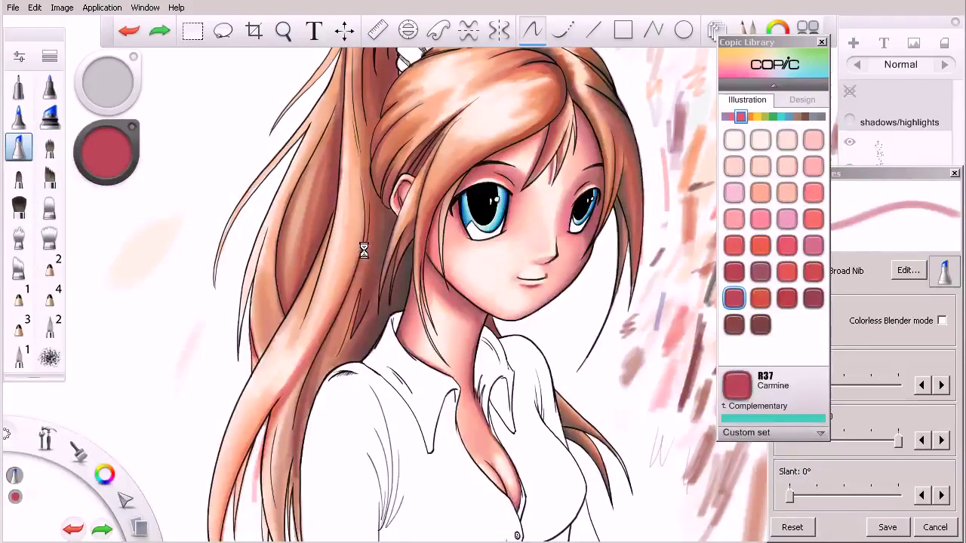
pyautogui.moveTo(284, 396); pyautogui.dragTo(275, 409)
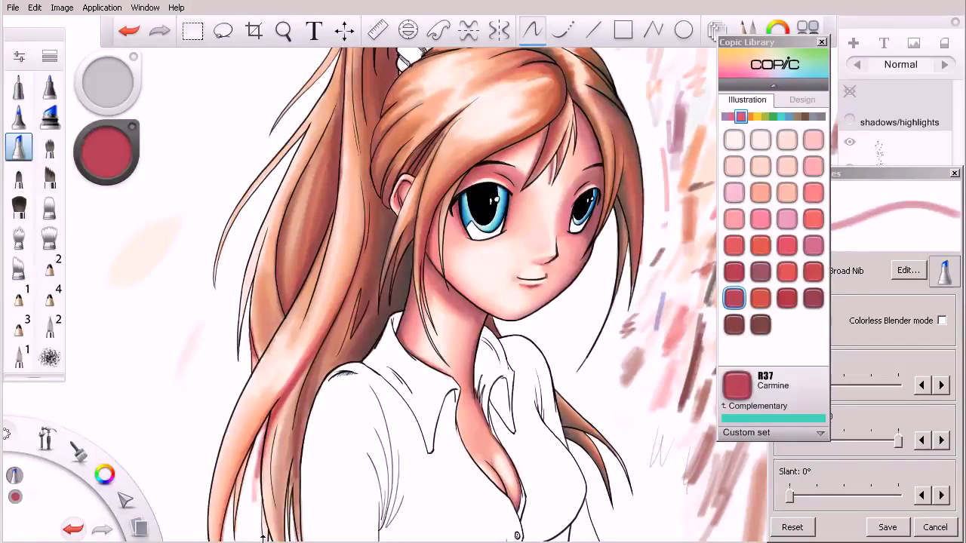
# Step: Choose YR65 Atoll from the orange set, enlarge the nib and warm the front ponytail strand
pyautogui.click(746, 117)
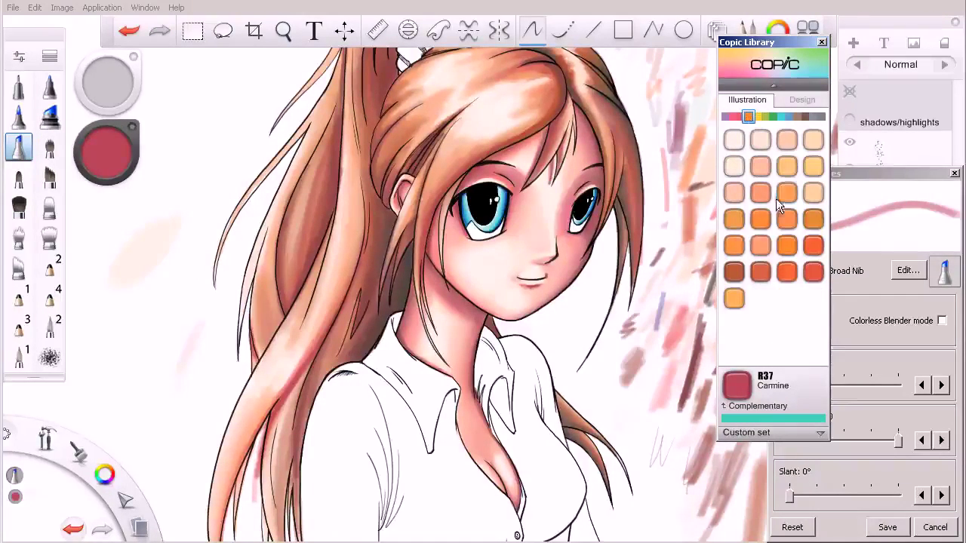
pyautogui.click(760, 245)
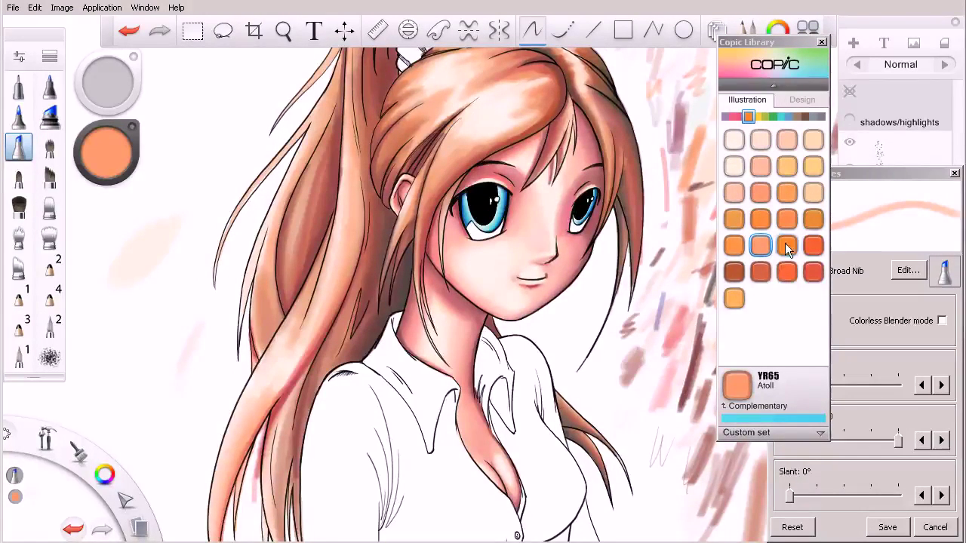
pyautogui.press(']')
pyautogui.press(']')
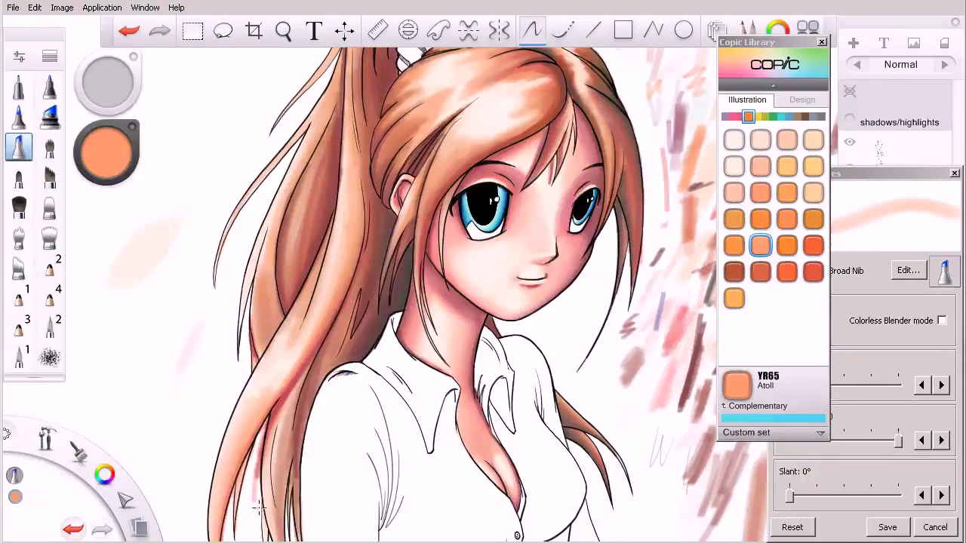
# Step: Choose YR07 Cadmium orange and tint the lower inner ponytail strands beside the shoulder
pyautogui.press('space')
pyautogui.moveTo(311, 405)
pyautogui.mouseDown()
pyautogui.moveTo(313, 414)
pyautogui.moveTo(304, 351)
pyautogui.mouseUp()
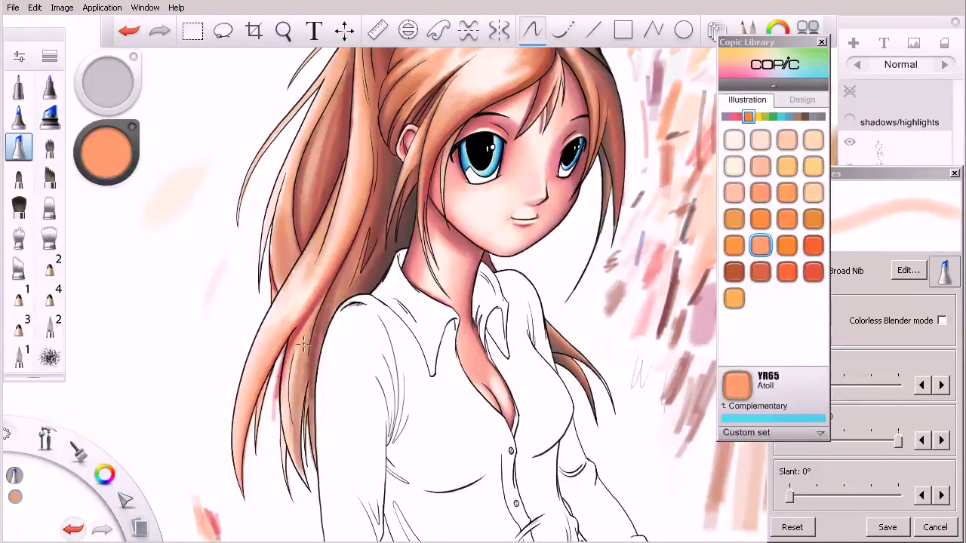
pyautogui.click(814, 245)
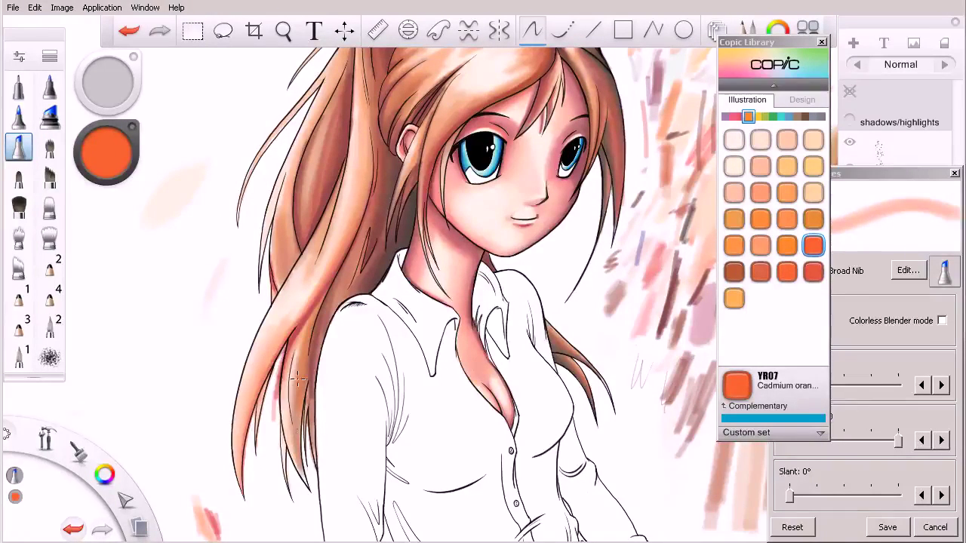
# Step: Shade the ponytail strands beside the shoulder with R24 Prawn and erase the stray pink marks between the lower strands
pyautogui.click(740, 116)
pyautogui.click(761, 245)
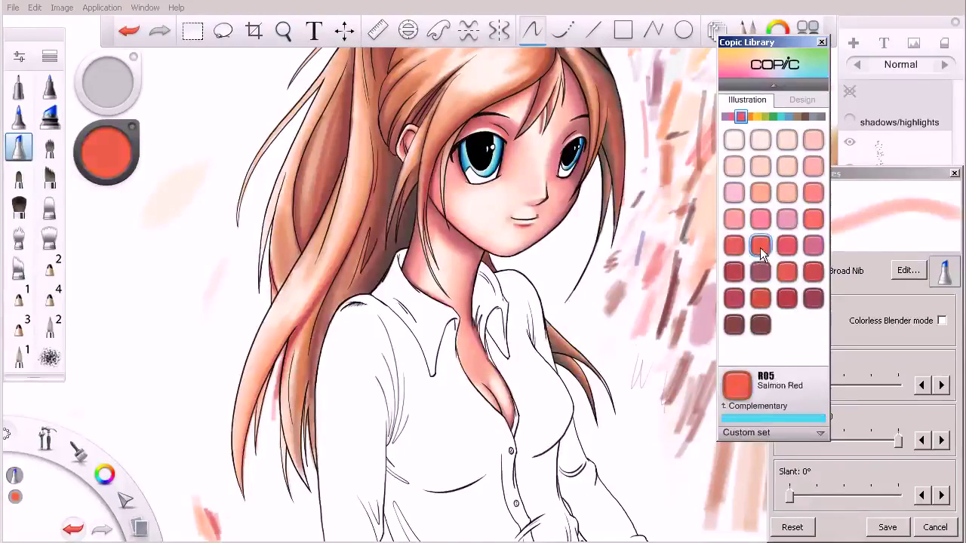
pyautogui.click(733, 245)
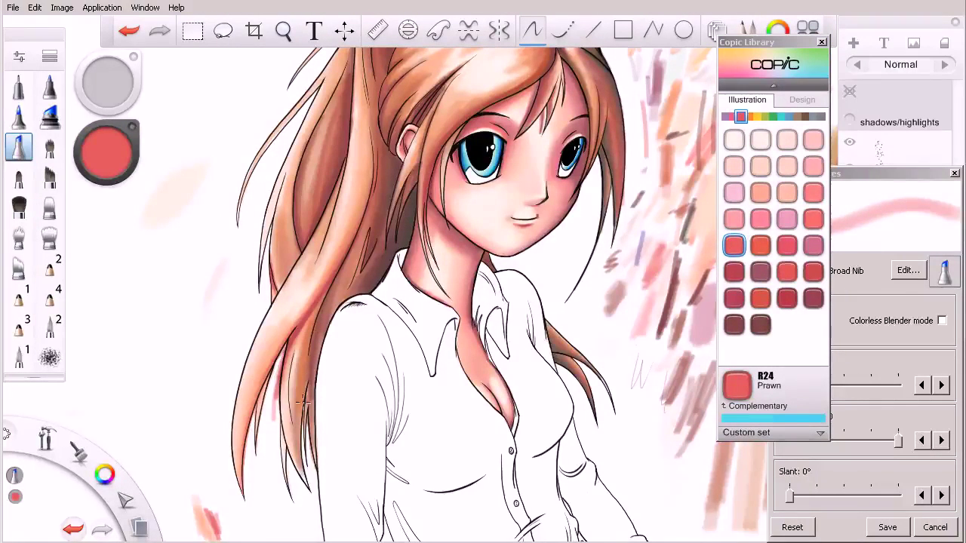
pyautogui.moveTo(306, 342)
pyautogui.mouseDown()
pyautogui.moveTo(300, 465)
pyautogui.moveTo(304, 345)
pyautogui.moveTo(296, 418)
pyautogui.moveTo(304, 480)
pyautogui.mouseUp()
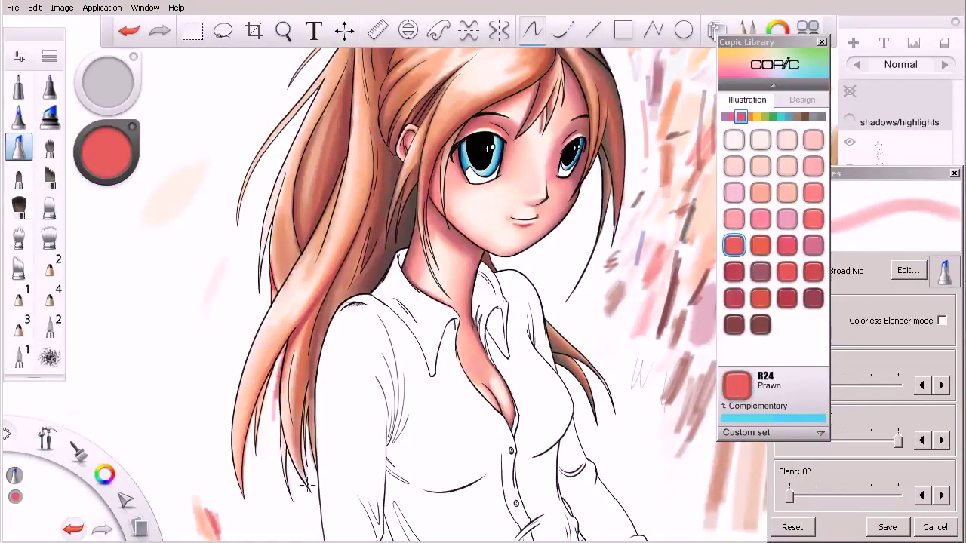
pyautogui.moveTo(330, 296); pyautogui.dragTo(305, 414)
pyautogui.moveTo(327, 332); pyautogui.dragTo(309, 415)
pyautogui.moveTo(321, 344)
pyautogui.mouseDown()
pyautogui.moveTo(310, 462)
pyautogui.moveTo(324, 321)
pyautogui.moveTo(318, 508)
pyautogui.mouseUp()
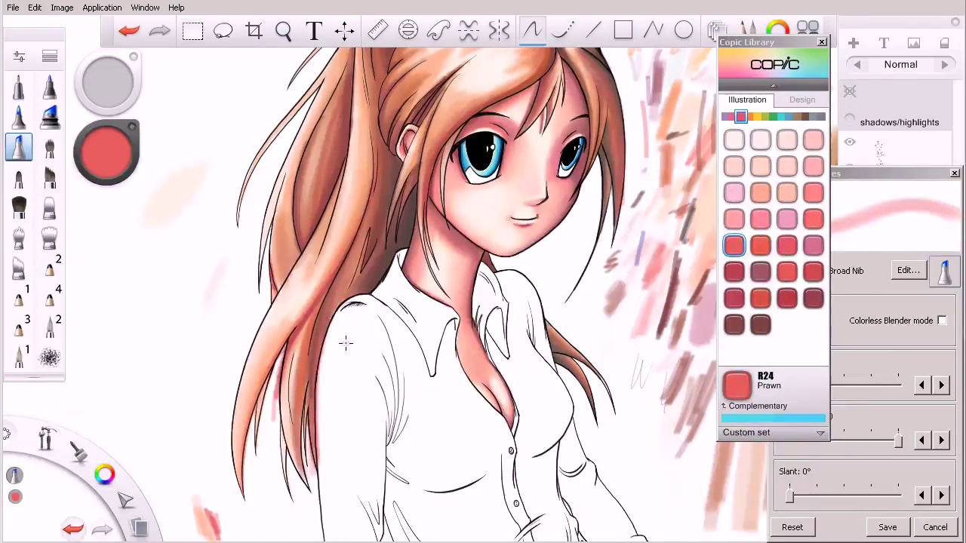
pyautogui.press('e')
pyautogui.moveTo(273, 421)
pyautogui.mouseDown()
pyautogui.moveTo(282, 342)
pyautogui.moveTo(276, 381)
pyautogui.mouseUp()
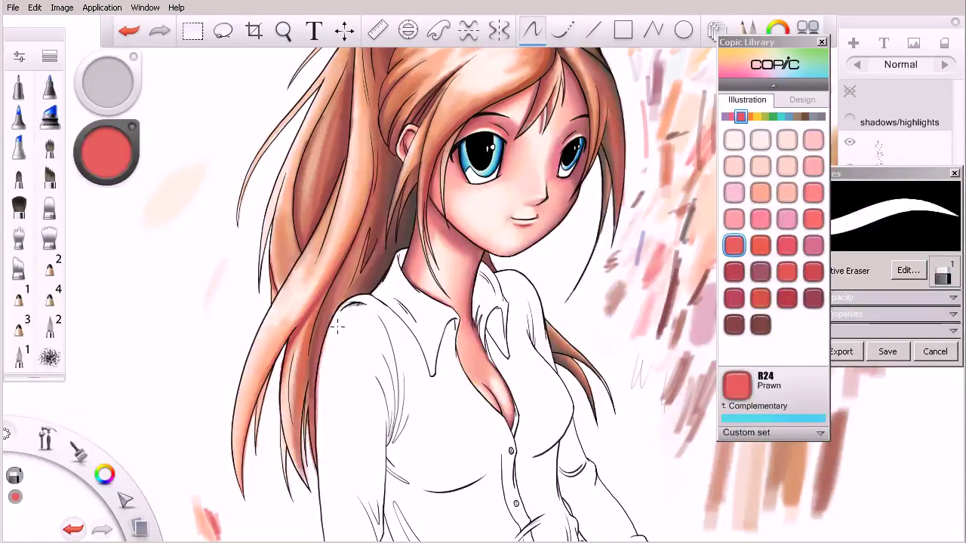
# Step: Choose R59 Cardinal at size 10.0 and darken the shadows in the inner ponytail strands along the shoulder
pyautogui.click(735, 323)
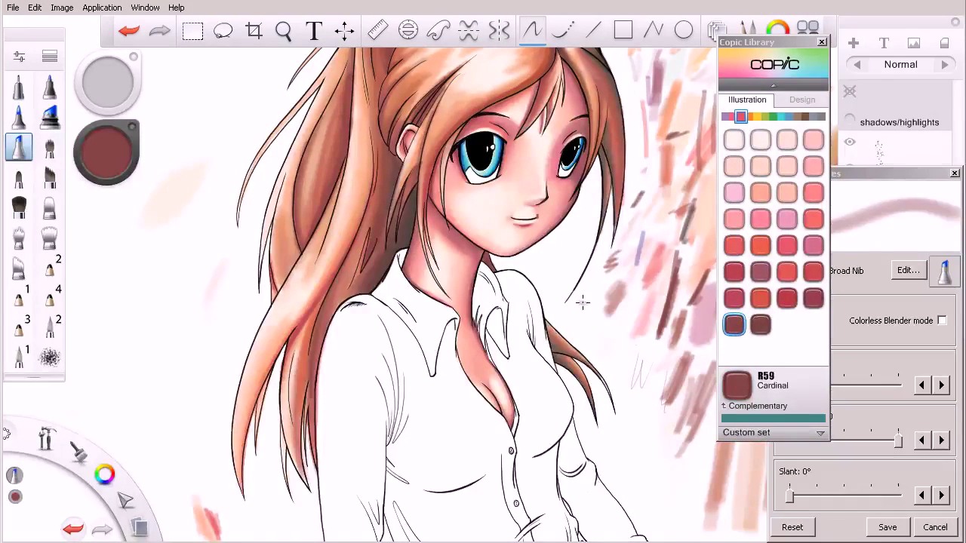
pyautogui.press('[')
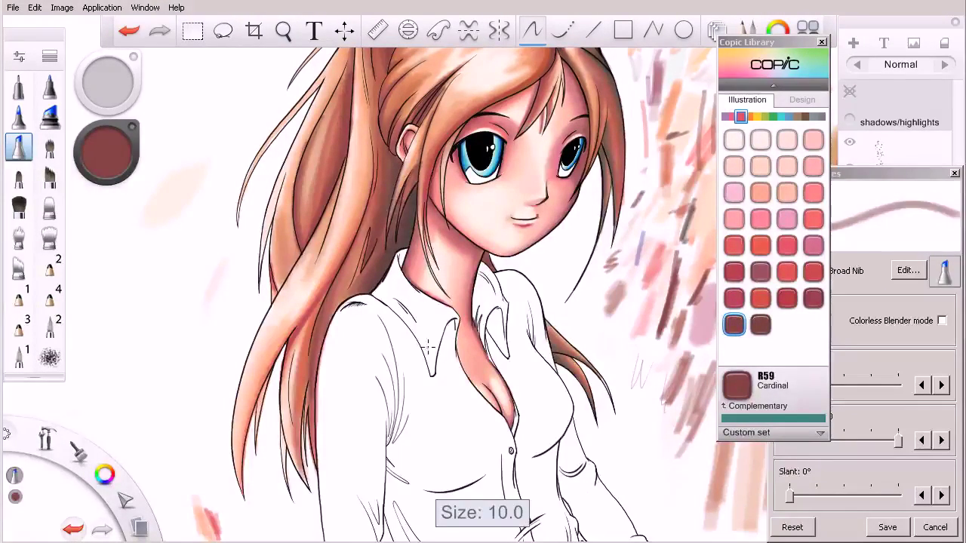
pyautogui.moveTo(320, 303); pyautogui.dragTo(303, 387)
pyautogui.moveTo(317, 316); pyautogui.dragTo(300, 445)
pyautogui.moveTo(301, 358); pyautogui.dragTo(293, 441)
pyautogui.moveTo(310, 336)
pyautogui.mouseDown()
pyautogui.moveTo(299, 403)
pyautogui.moveTo(318, 343)
pyautogui.moveTo(308, 436)
pyautogui.moveTo(319, 351)
pyautogui.moveTo(312, 435)
pyautogui.moveTo(316, 359)
pyautogui.mouseUp()
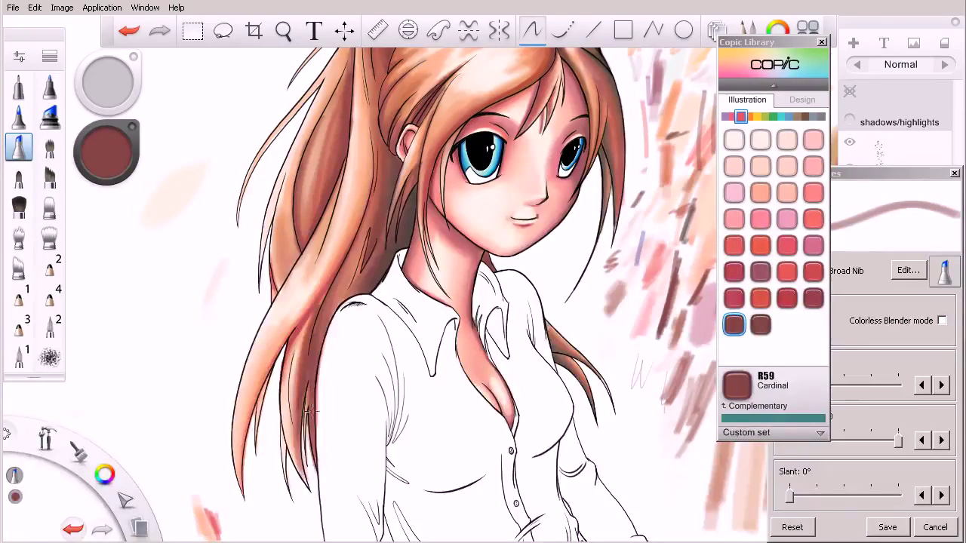
pyautogui.moveTo(335, 280); pyautogui.dragTo(316, 327)
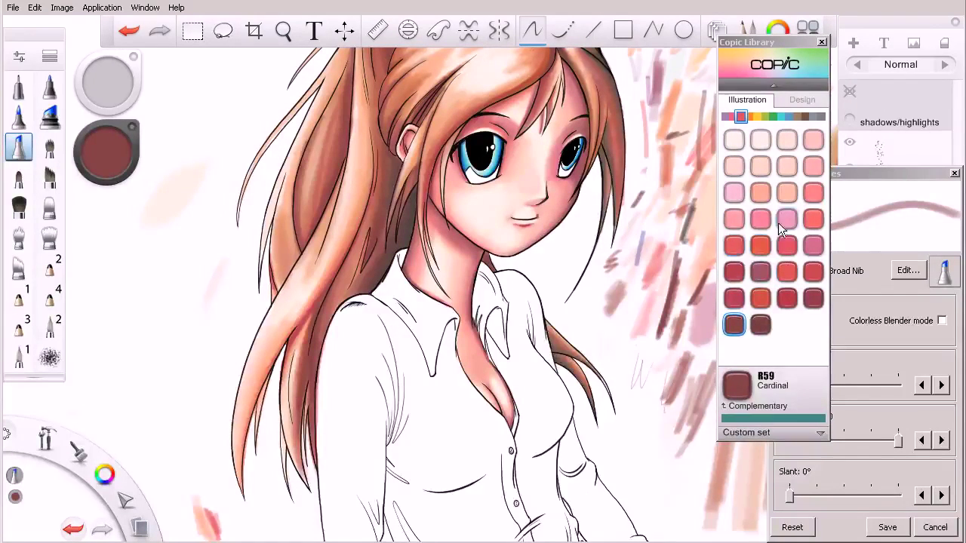
# Step: Choose R24 Prawn and redden the outer edge of the inner strands where they emerge beneath the front strand
pyautogui.click(734, 245)
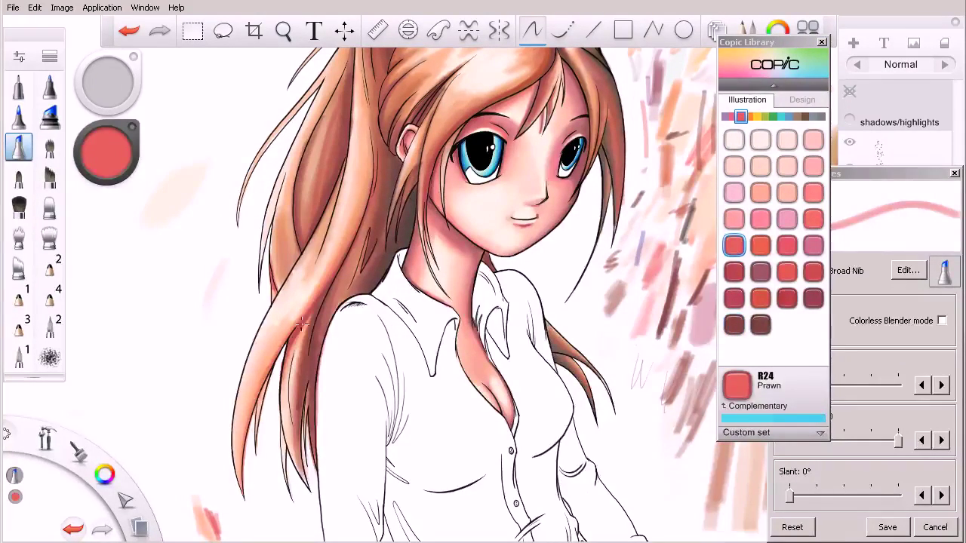
pyautogui.moveTo(288, 349); pyautogui.dragTo(276, 387)
pyautogui.moveTo(303, 322); pyautogui.dragTo(278, 400)
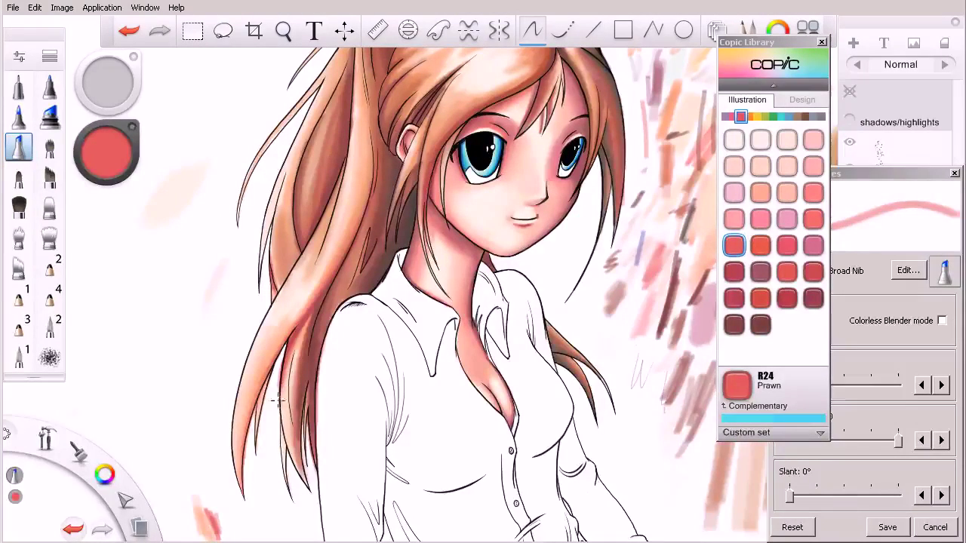
# Step: Choose YR07 Cadmium orange and glaze the inner ponytail strands from beneath the front strand down to the tips
pyautogui.click(747, 116)
pyautogui.click(813, 245)
pyautogui.moveTo(310, 312); pyautogui.dragTo(299, 419)
pyautogui.moveTo(310, 312); pyautogui.dragTo(304, 487)
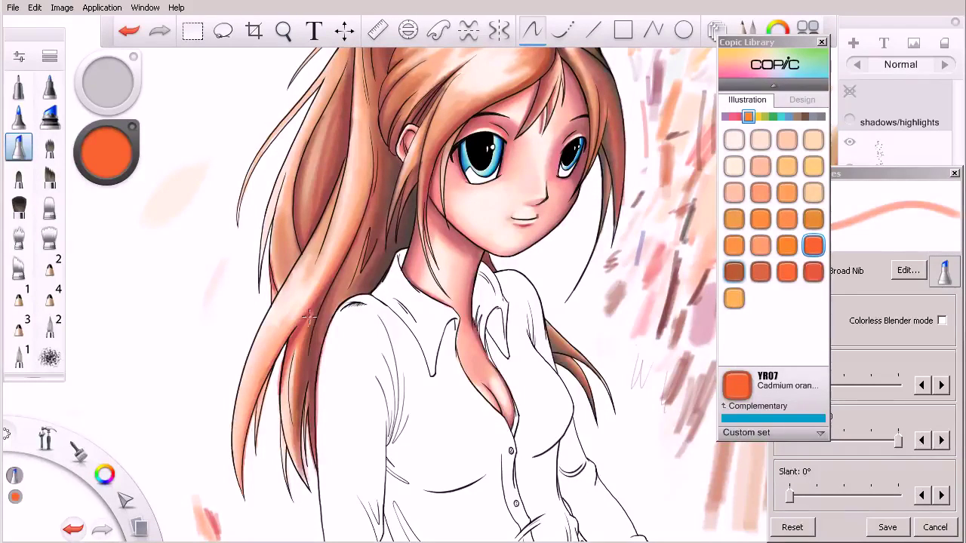
# Step: Turn on Colorless Blender mode and blend the shading along the inner ponytail strands beside the shoulder
pyautogui.click(942, 320)
pyautogui.click(941, 320)
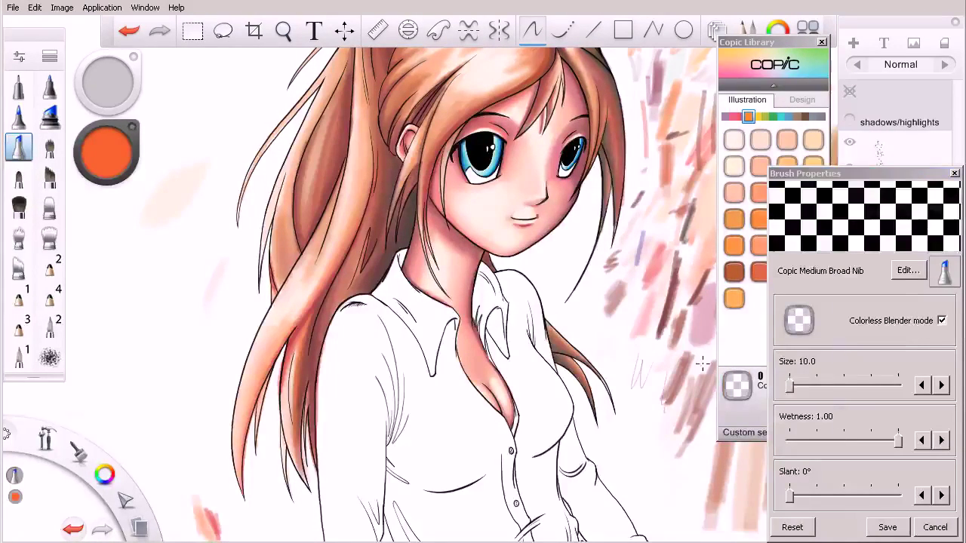
pyautogui.moveTo(302, 375); pyautogui.dragTo(294, 430)
pyautogui.moveTo(294, 375); pyautogui.dragTo(300, 466)
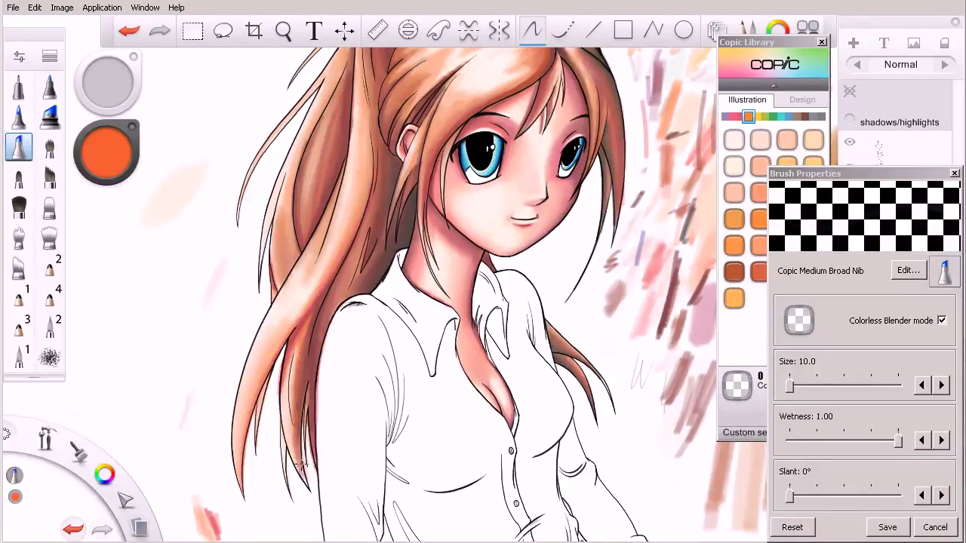
pyautogui.moveTo(299, 339)
pyautogui.mouseDown()
pyautogui.moveTo(294, 376)
pyautogui.moveTo(306, 322)
pyautogui.moveTo(294, 430)
pyautogui.mouseUp()
pyautogui.moveTo(302, 340); pyautogui.dragTo(299, 385)
pyautogui.moveTo(307, 343); pyautogui.dragTo(302, 426)
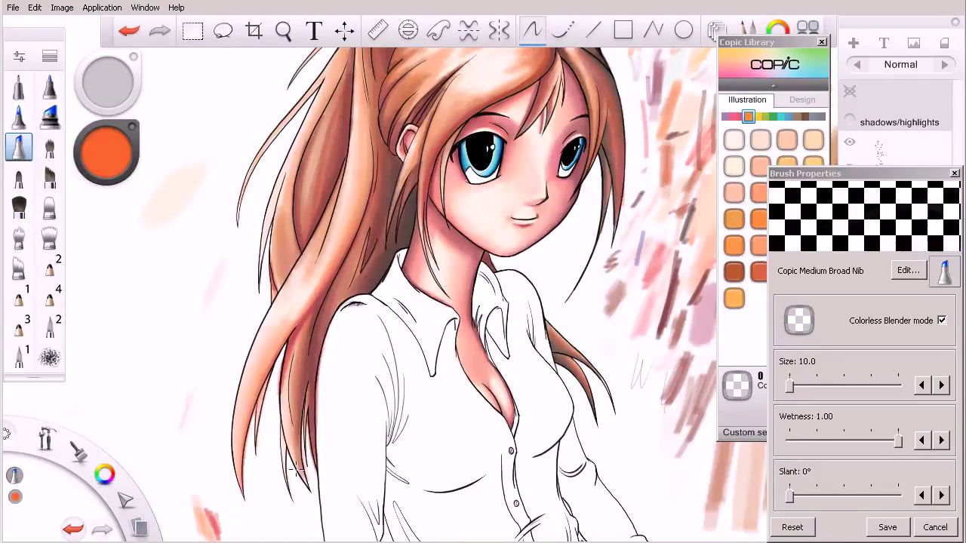
pyautogui.moveTo(321, 295); pyautogui.dragTo(305, 368)
pyautogui.moveTo(312, 331); pyautogui.dragTo(309, 393)
# Step: Turn off Colorless Blender mode, choose R08 Vermilion and shade the outer rear ponytail strand above where it passes behind the front strand
pyautogui.click(855, 322)
pyautogui.press('space')
pyautogui.moveTo(466, 241); pyautogui.dragTo(444, 246)
pyautogui.moveTo(487, 281); pyautogui.dragTo(473, 251)
pyautogui.press('space')
pyautogui.moveTo(556, 251); pyautogui.dragTo(517, 297)
pyautogui.press('space')
pyautogui.moveTo(482, 291); pyautogui.dragTo(501, 287)
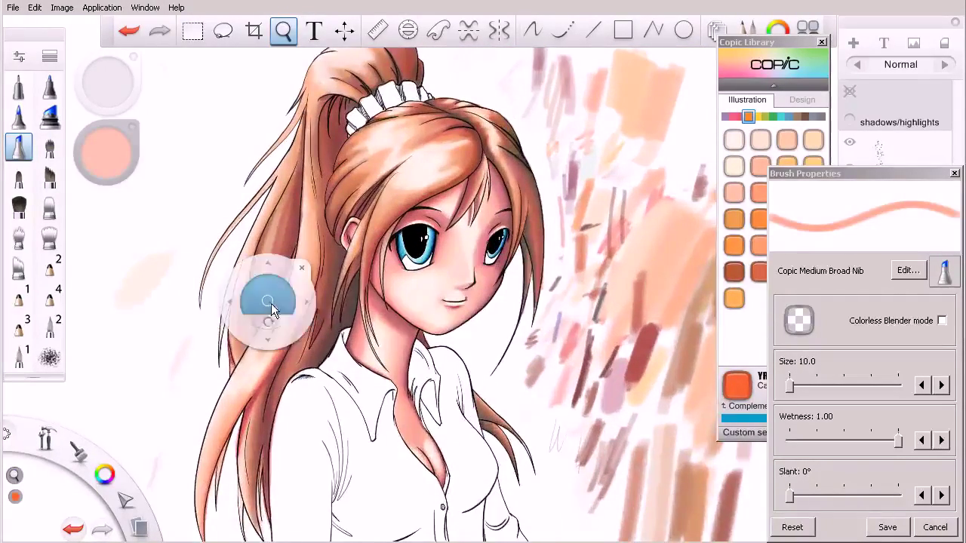
pyautogui.moveTo(271, 303); pyautogui.dragTo(290, 316)
pyautogui.moveTo(302, 351); pyautogui.dragTo(336, 335)
pyautogui.click(734, 218)
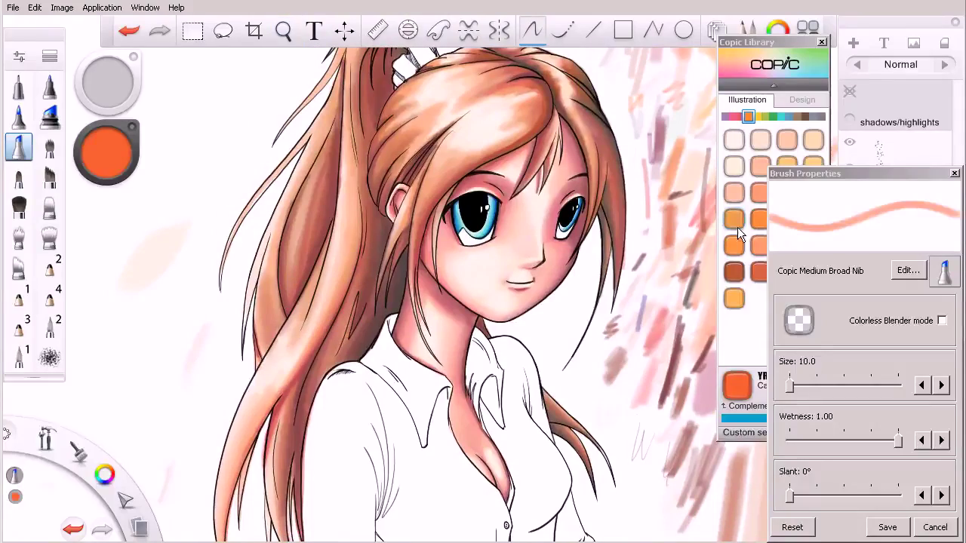
pyautogui.click(739, 119)
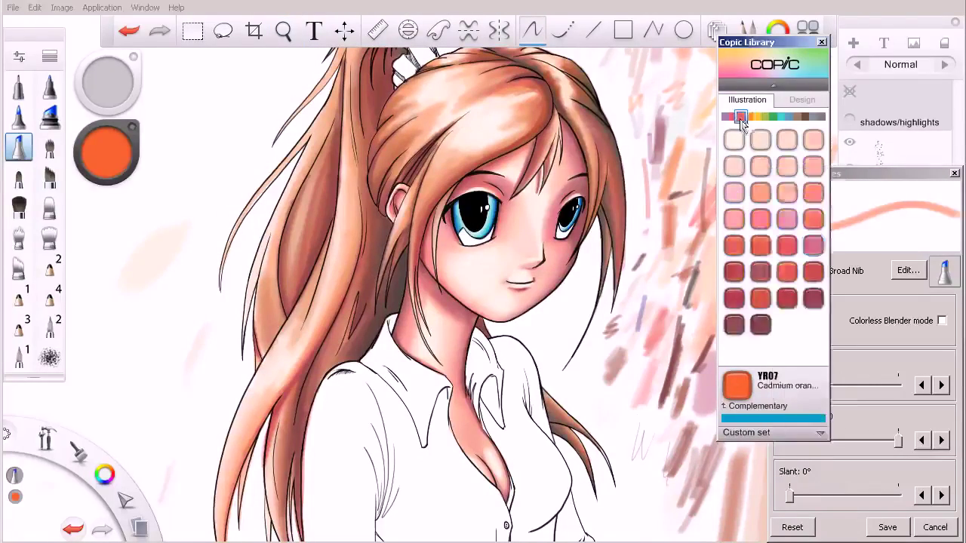
pyautogui.click(761, 298)
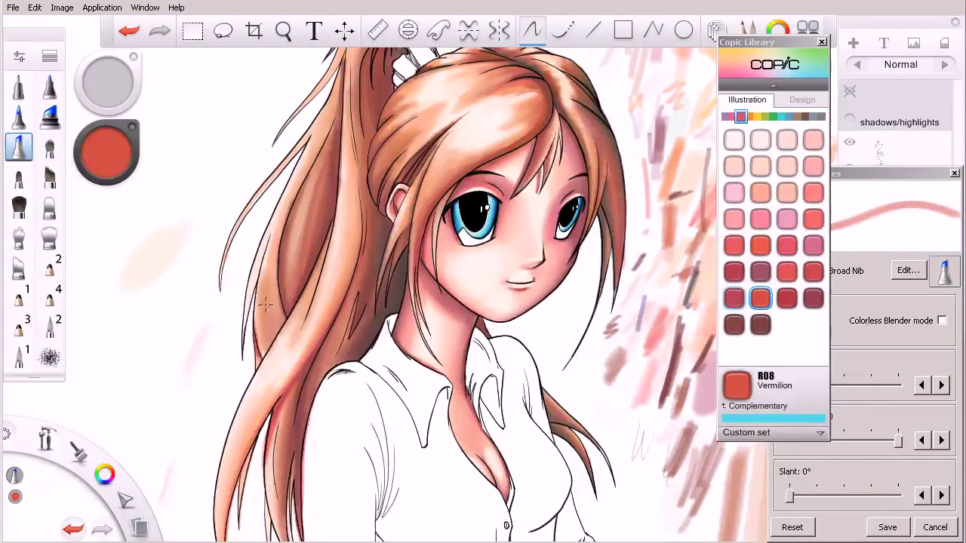
pyautogui.moveTo(264, 275); pyautogui.dragTo(264, 308)
# Step: Layer YR07 Cadmium orange and YR65 Atoll over the outer rear strand and blend them in Colorless Blender mode
pyautogui.click(745, 116)
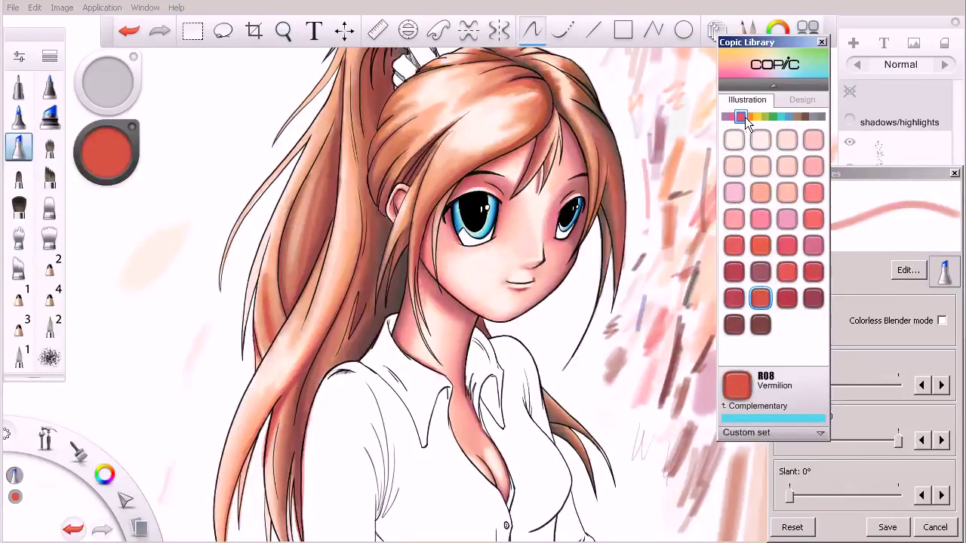
pyautogui.click(748, 117)
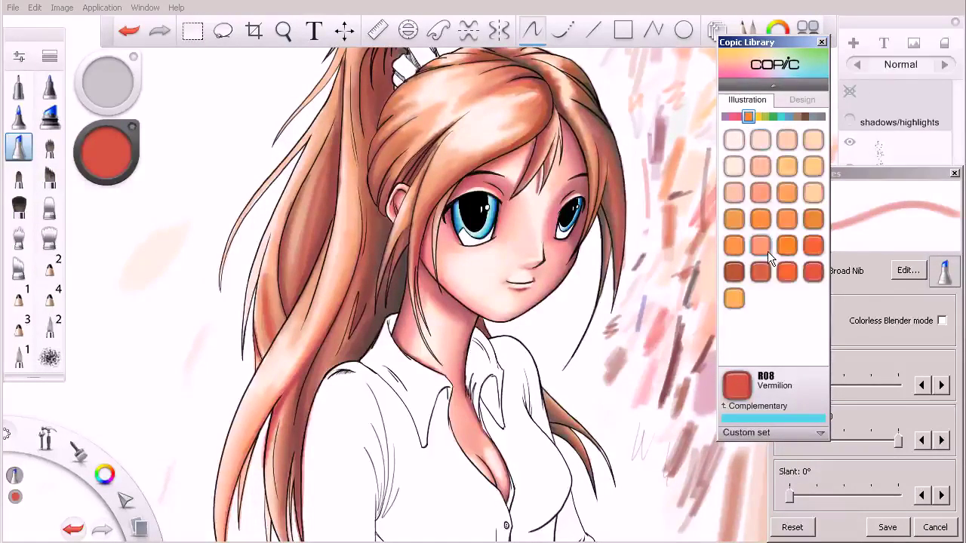
pyautogui.click(809, 249)
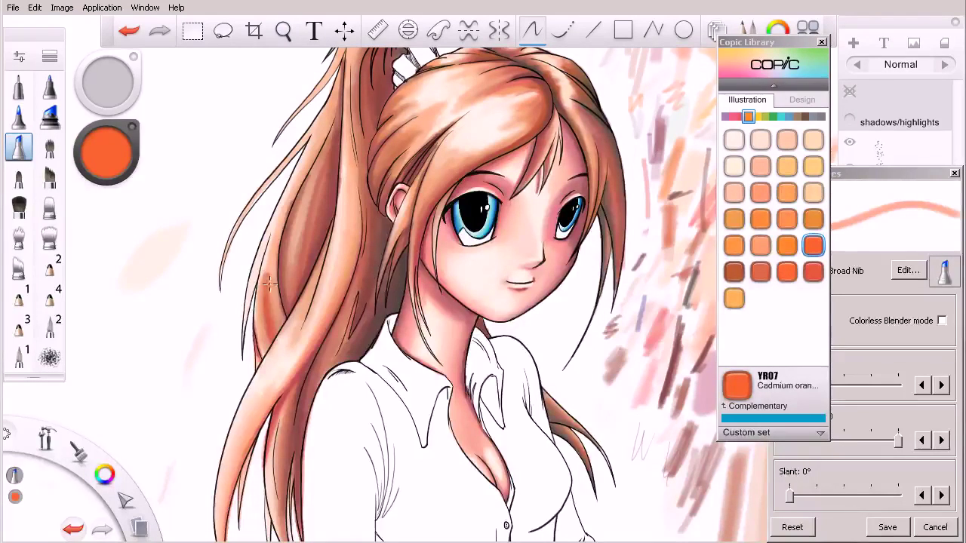
pyautogui.click(758, 244)
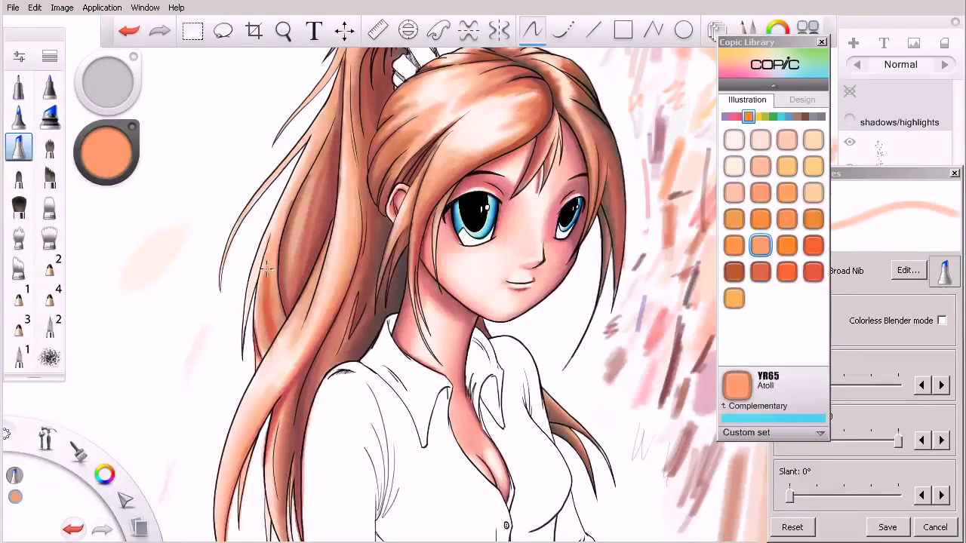
pyautogui.click(942, 320)
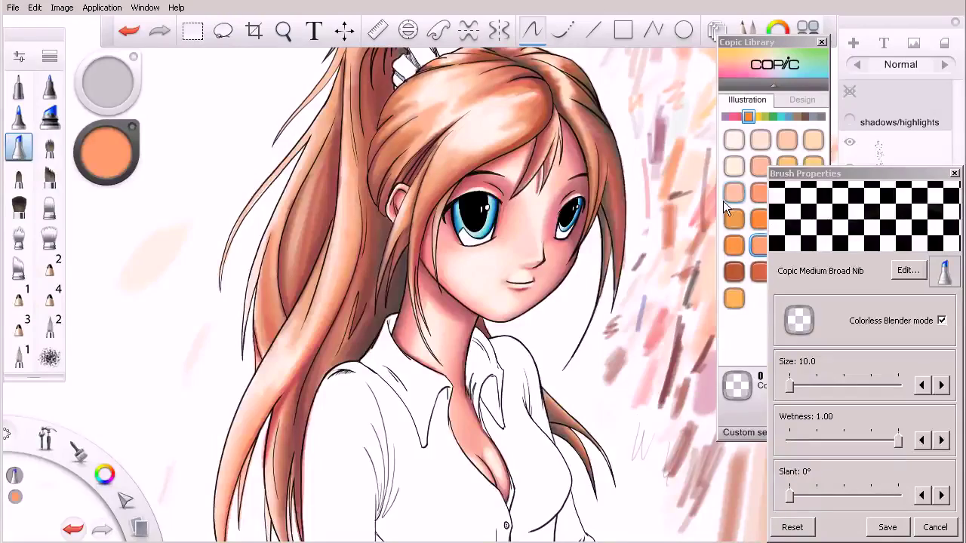
# Step: Switch to the Copic Super Brush Nib and choose R37 Carmine
pyautogui.press('space')
pyautogui.moveTo(467, 258); pyautogui.dragTo(448, 256)
pyautogui.moveTo(459, 301); pyautogui.dragTo(427, 357)
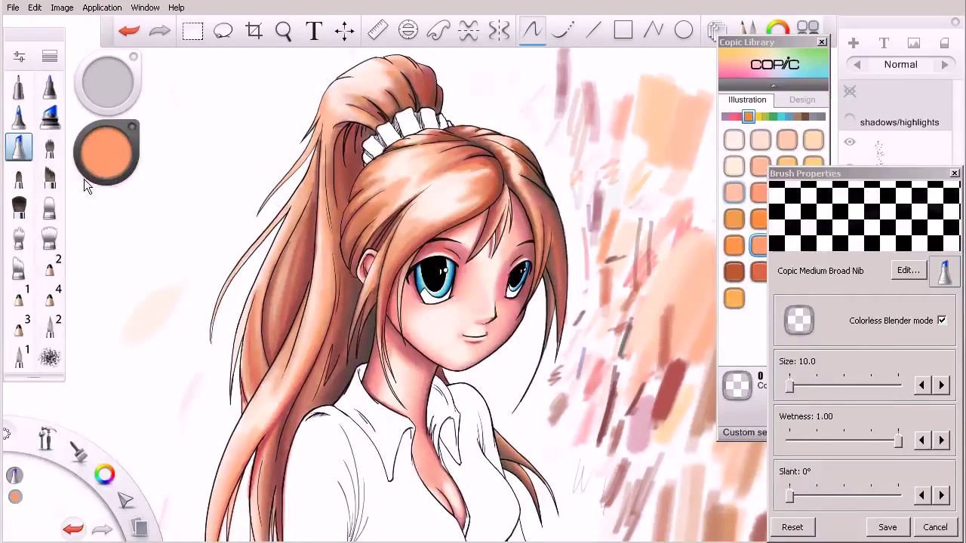
pyautogui.click(18, 126)
pyautogui.press('space')
pyautogui.moveTo(389, 218); pyautogui.dragTo(422, 226)
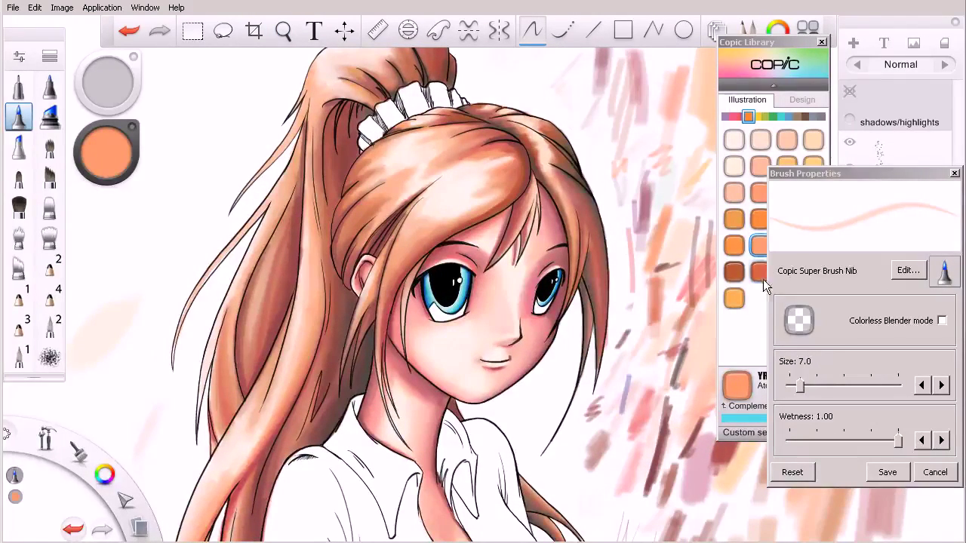
pyautogui.click(754, 306)
pyautogui.click(741, 117)
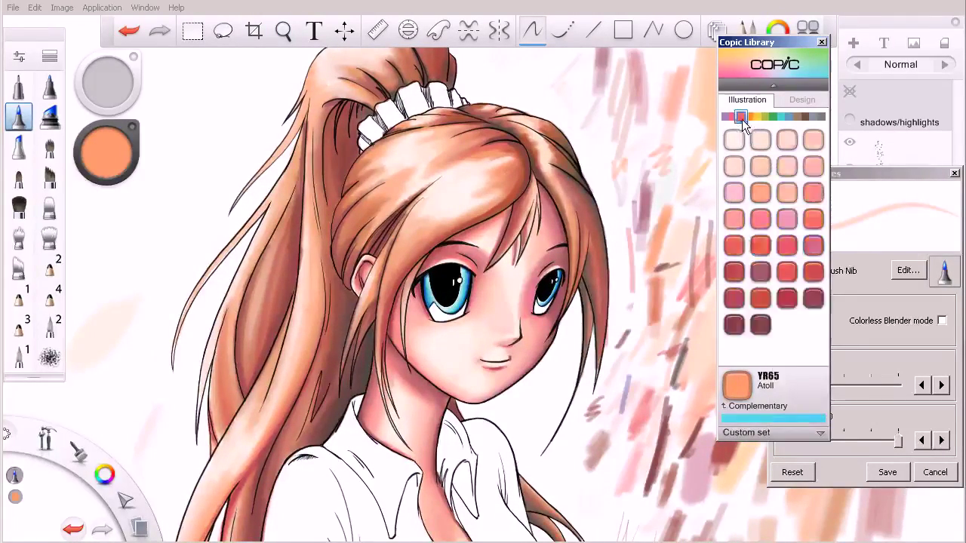
pyautogui.click(736, 301)
# Step: Set the nib size to 9.0 and shade the thin flyaway strand outside the ponytail down to its tip with R37 Carmine
pyautogui.press('space')
pyautogui.moveTo(224, 312)
pyautogui.mouseDown()
pyautogui.moveTo(233, 290)
pyautogui.moveTo(275, 261)
pyautogui.mouseUp()
pyautogui.moveTo(212, 246); pyautogui.dragTo(191, 299)
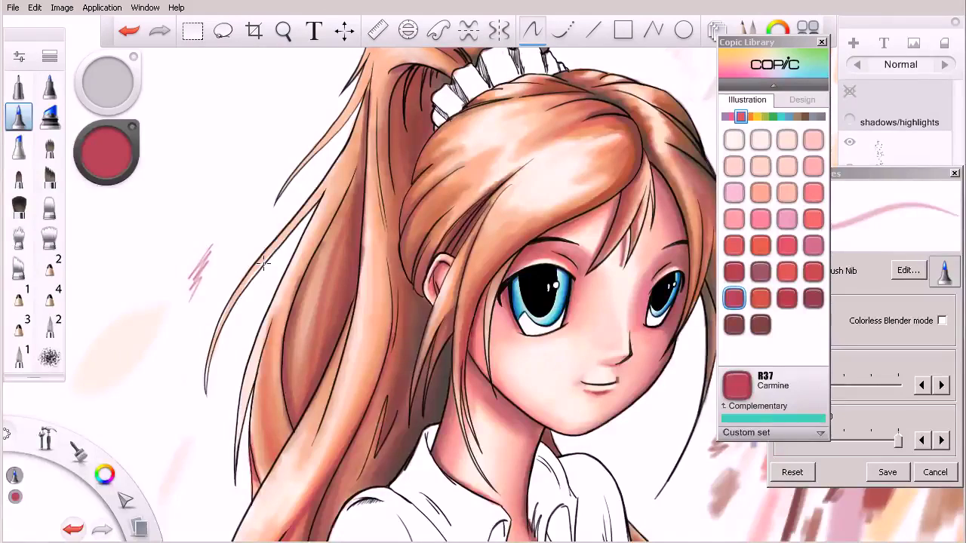
pyautogui.hotkey('ctrl', 'z')
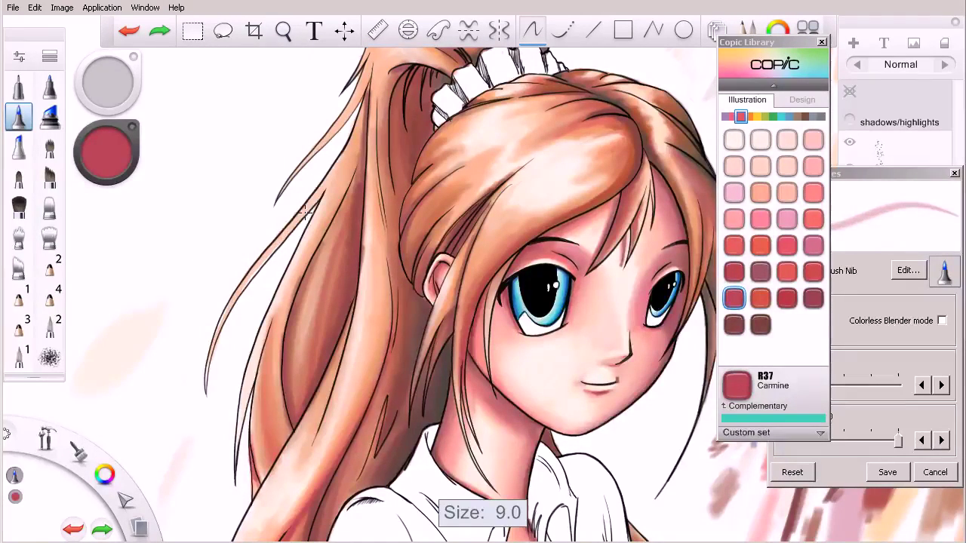
pyautogui.moveTo(300, 222)
pyautogui.mouseDown()
pyautogui.moveTo(278, 246)
pyautogui.moveTo(316, 201)
pyautogui.moveTo(246, 285)
pyautogui.moveTo(210, 371)
pyautogui.mouseUp()
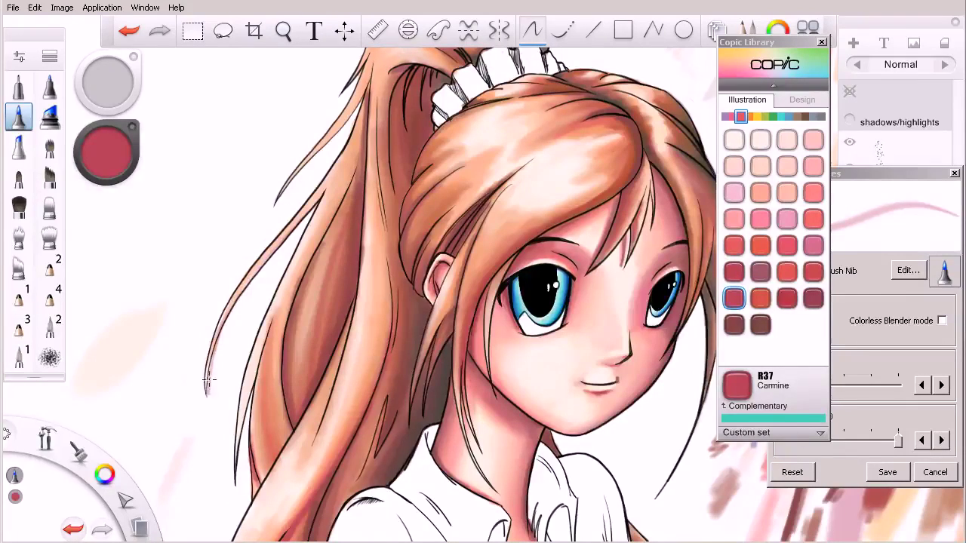
pyautogui.hotkey('ctrl', 'z')
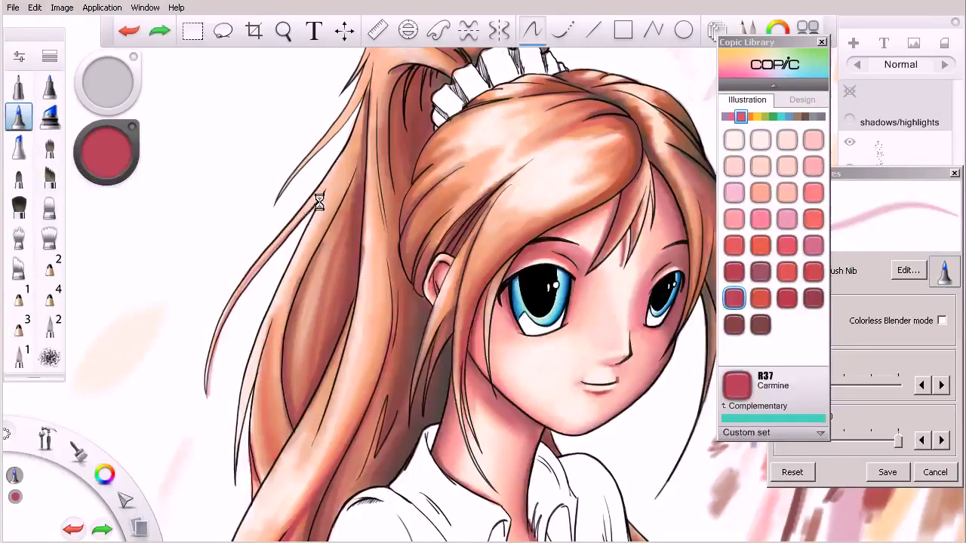
pyautogui.moveTo(229, 312); pyautogui.dragTo(208, 390)
pyautogui.press('s')
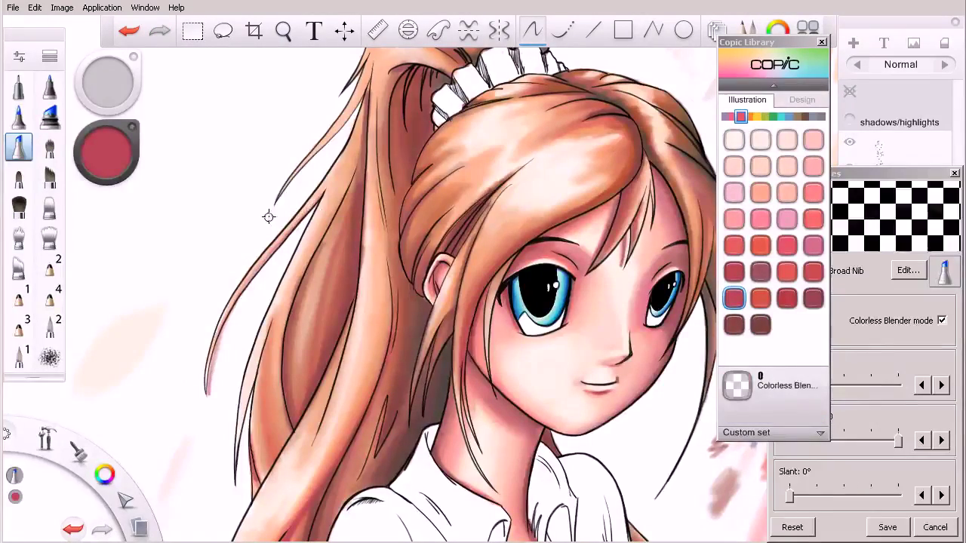
# Step: Erase the carmine spill outside the outline along the lower part of the thin flyaway strand
pyautogui.click(50, 57)
pyautogui.click(125, 266)
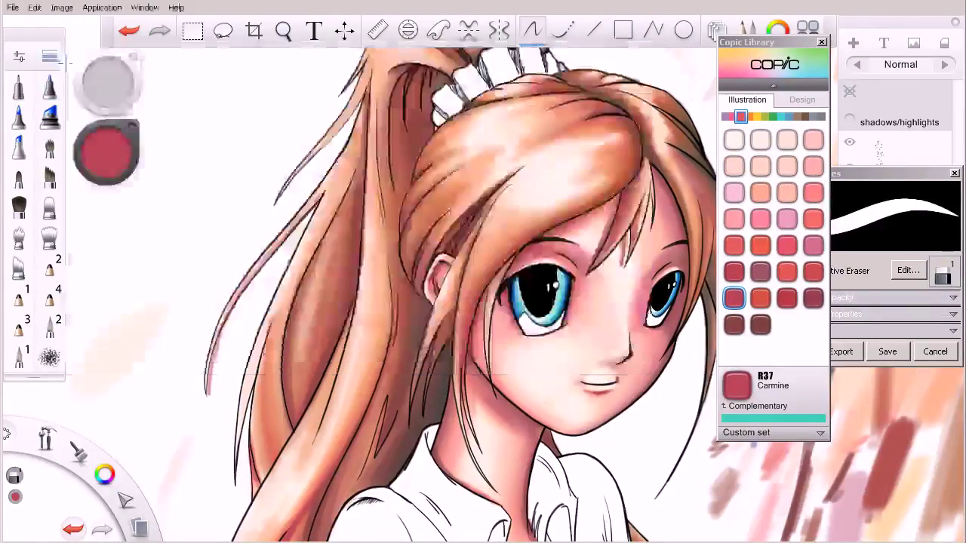
pyautogui.moveTo(212, 387); pyautogui.dragTo(228, 328)
pyautogui.moveTo(211, 402); pyautogui.dragTo(231, 320)
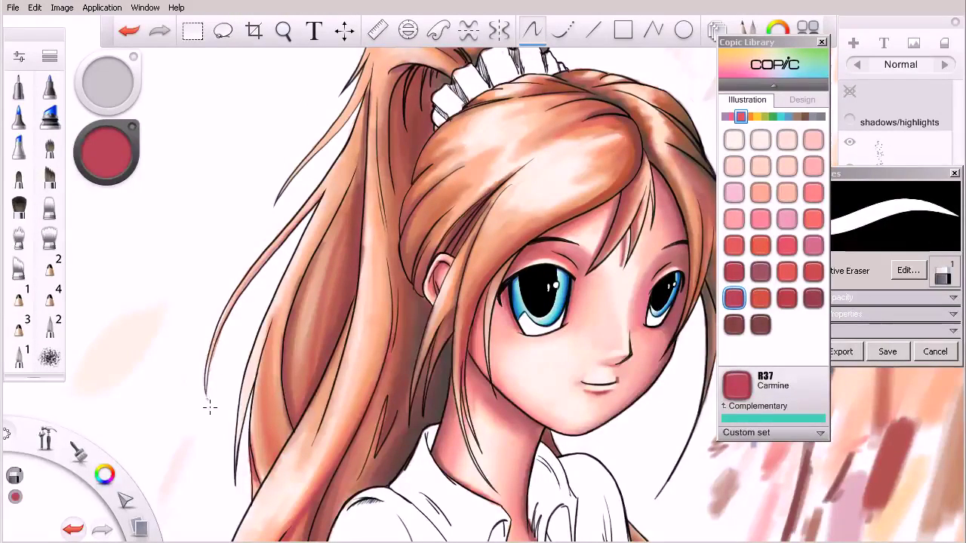
# Step: Return to the Super Brush Nib, darken the root of the thin flyaway strand with R59 Cardinal and bring back the eraser
pyautogui.click(19, 116)
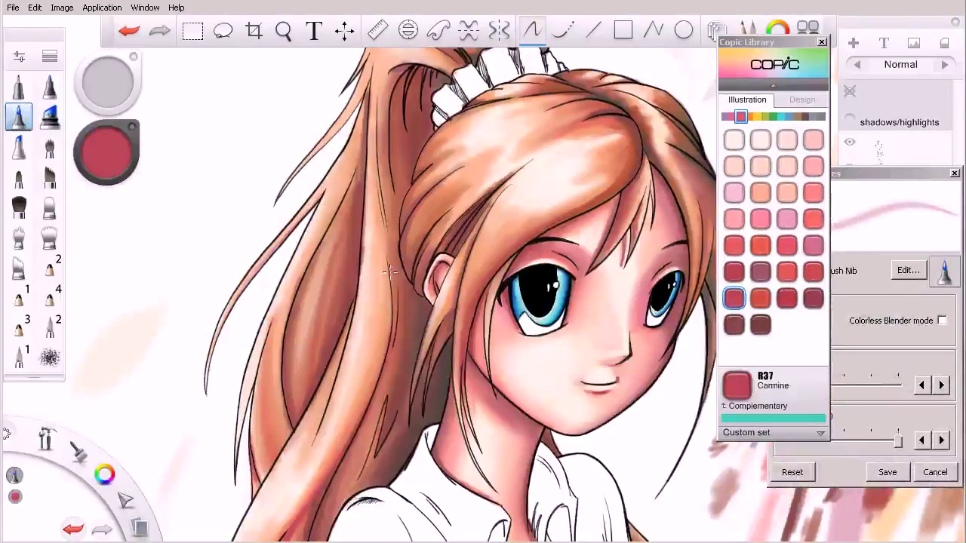
pyautogui.click(734, 326)
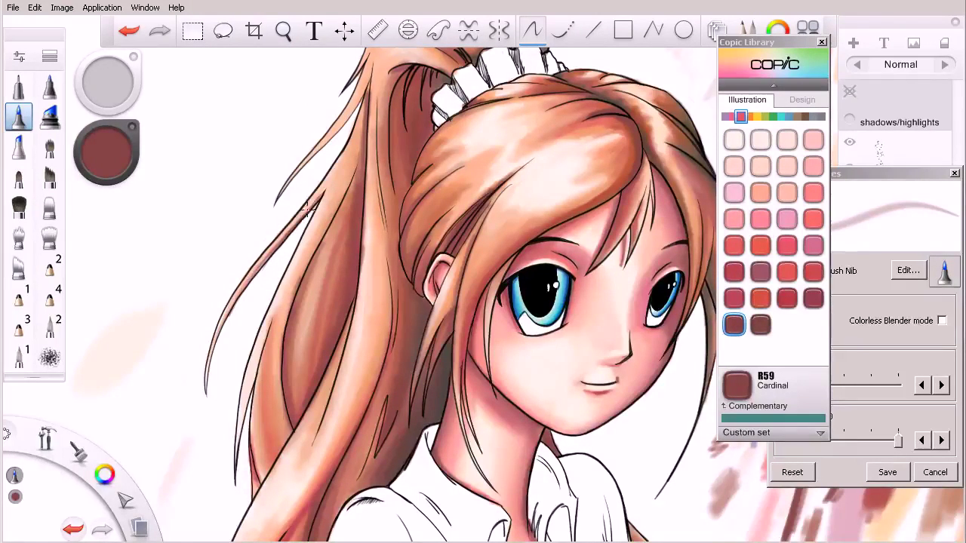
pyautogui.press('e')
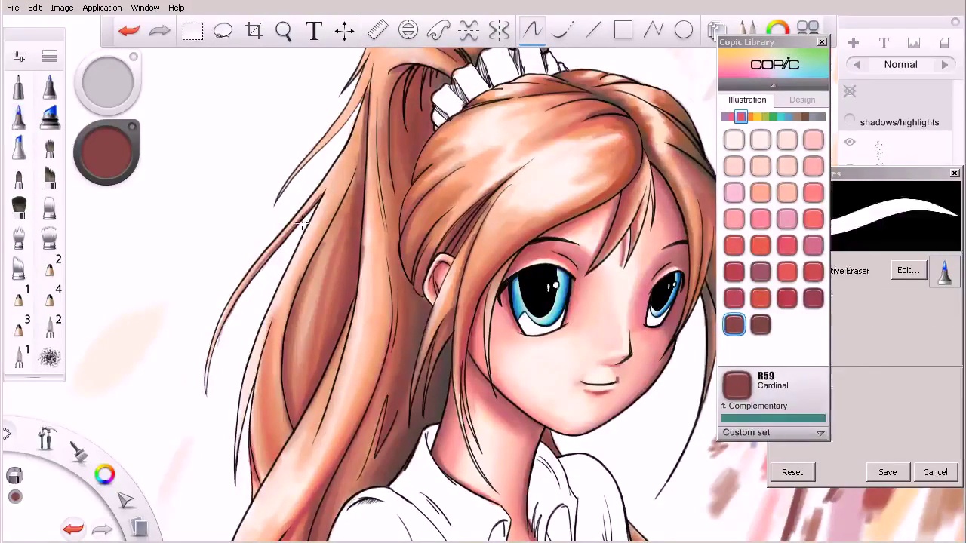
# Step: Darken the upper flyaway strand with R59 Cardinal and erase the colour spilling outside its outline
pyautogui.press('space')
pyautogui.moveTo(373, 154)
pyautogui.mouseDown()
pyautogui.moveTo(359, 156)
pyautogui.moveTo(366, 248)
pyautogui.mouseUp()
pyautogui.moveTo(347, 201); pyautogui.dragTo(354, 136)
pyautogui.press('e')
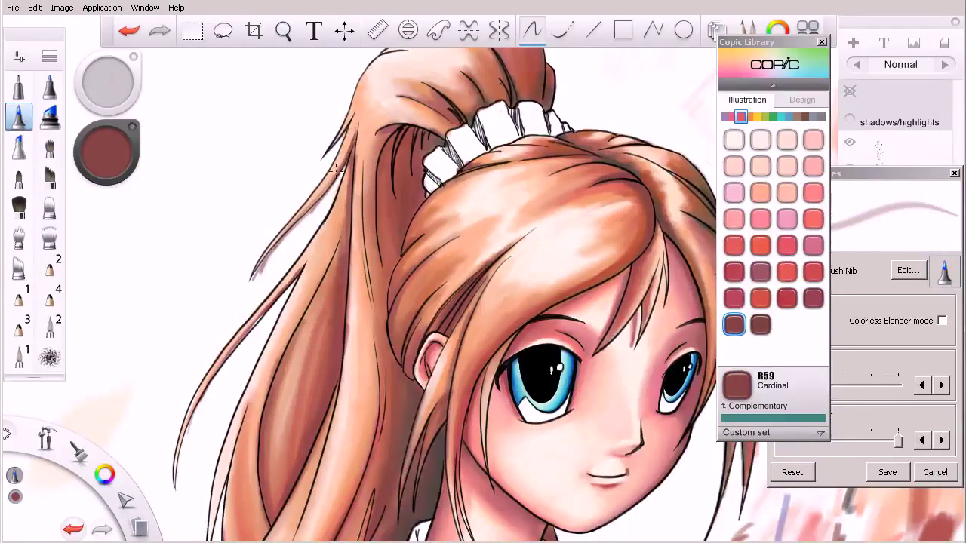
pyautogui.press('e')
pyautogui.moveTo(277, 245)
pyautogui.mouseDown()
pyautogui.moveTo(267, 265)
pyautogui.moveTo(318, 208)
pyautogui.moveTo(279, 242)
pyautogui.moveTo(308, 218)
pyautogui.mouseUp()
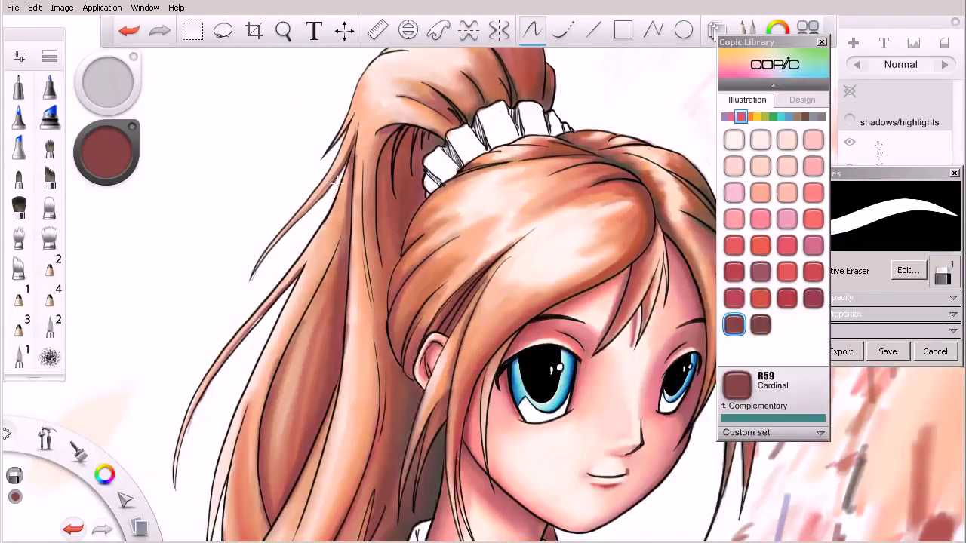
# Step: Shade the slender strand along the ponytail's lower outer edge with R14 Light Rose and glaze it with YR04 Chrome Orange
pyautogui.press('space')
pyautogui.moveTo(446, 222); pyautogui.dragTo(423, 176)
pyautogui.press('s')
pyautogui.press('space')
pyautogui.moveTo(283, 459); pyautogui.dragTo(302, 386)
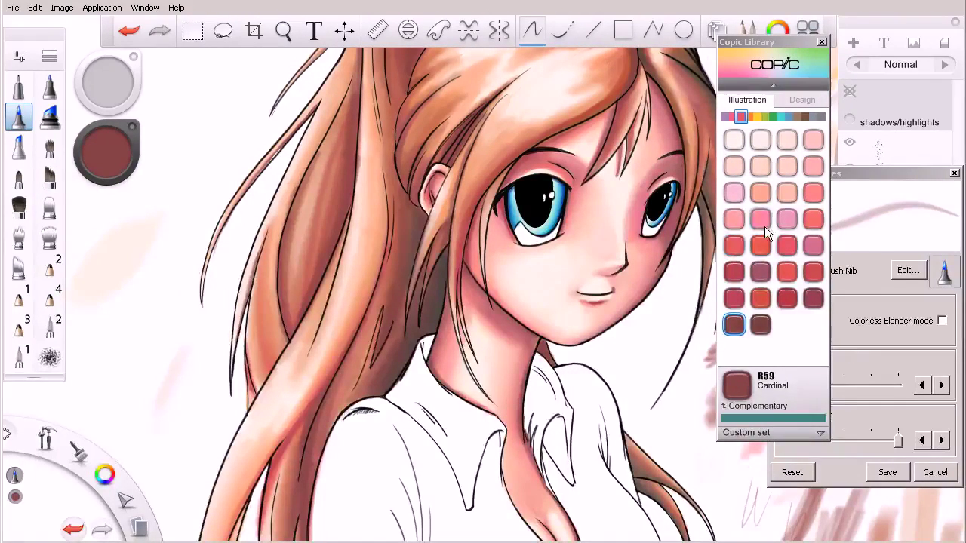
pyautogui.click(746, 117)
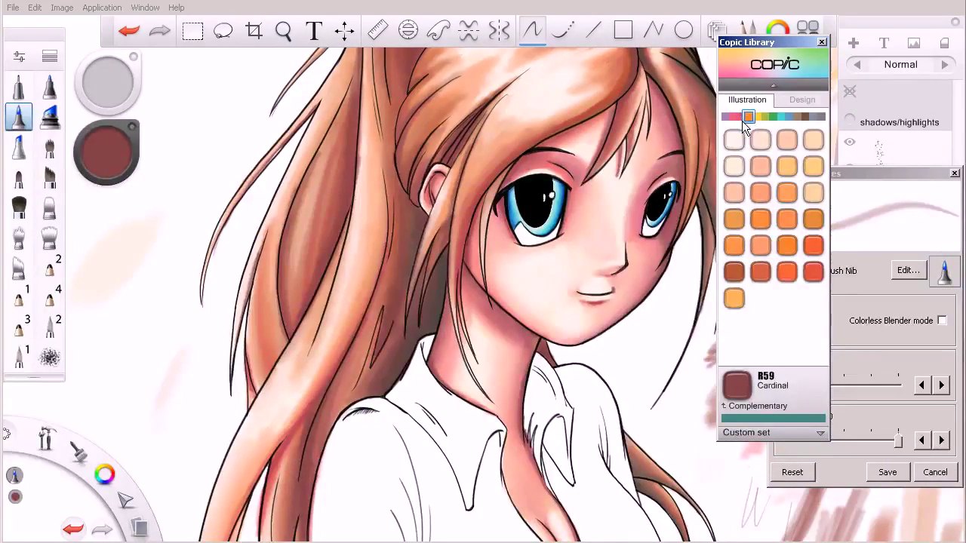
pyautogui.click(741, 119)
pyautogui.click(813, 219)
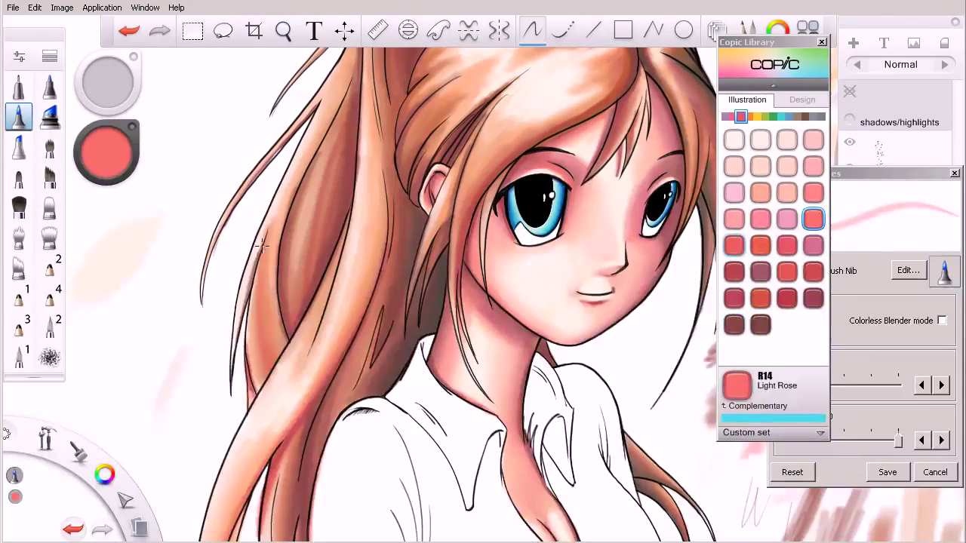
pyautogui.moveTo(239, 324); pyautogui.dragTo(265, 236)
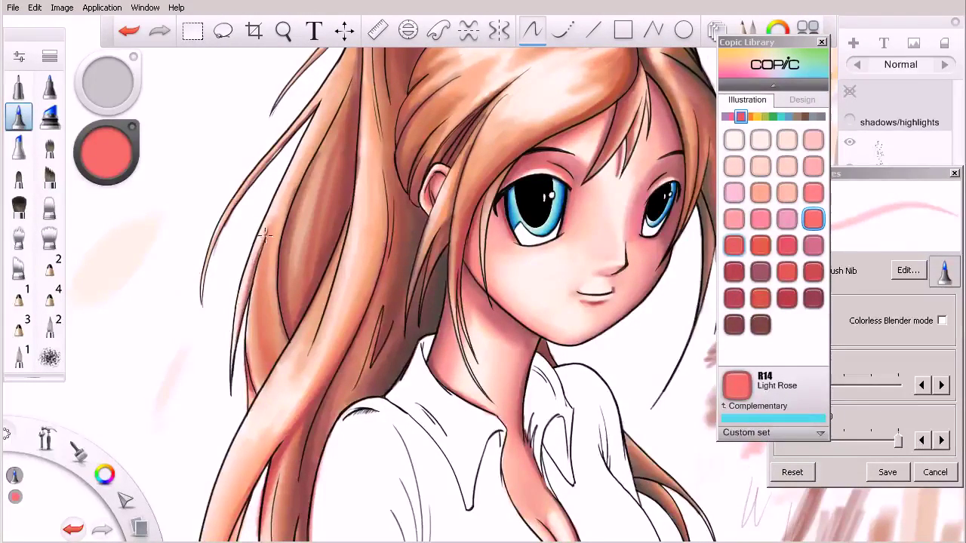
pyautogui.click(747, 116)
pyautogui.click(761, 220)
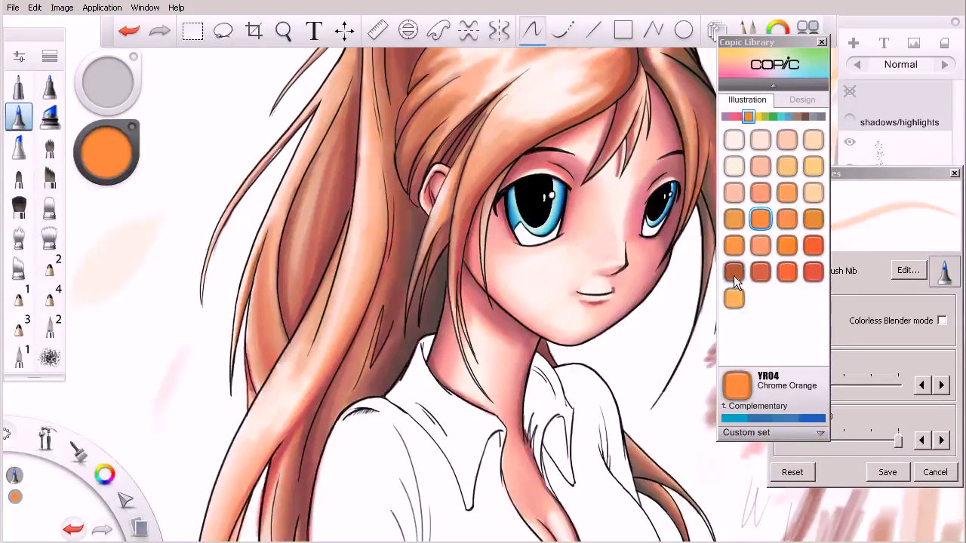
# Step: Choose R37 Carmine, set the nib size to 10.0 and scribble a test mark on the blank canvas beside the ponytail
pyautogui.click(740, 116)
pyautogui.click(733, 298)
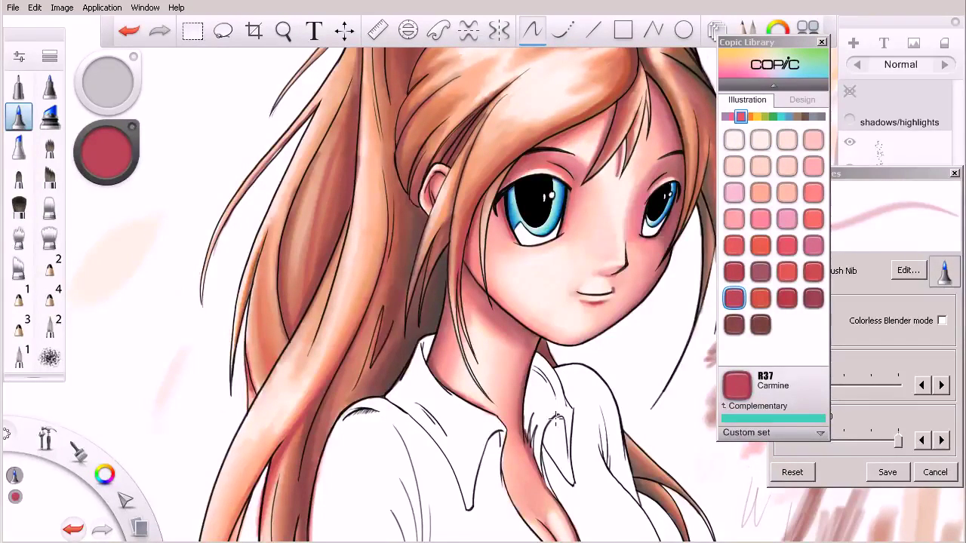
pyautogui.press('[')
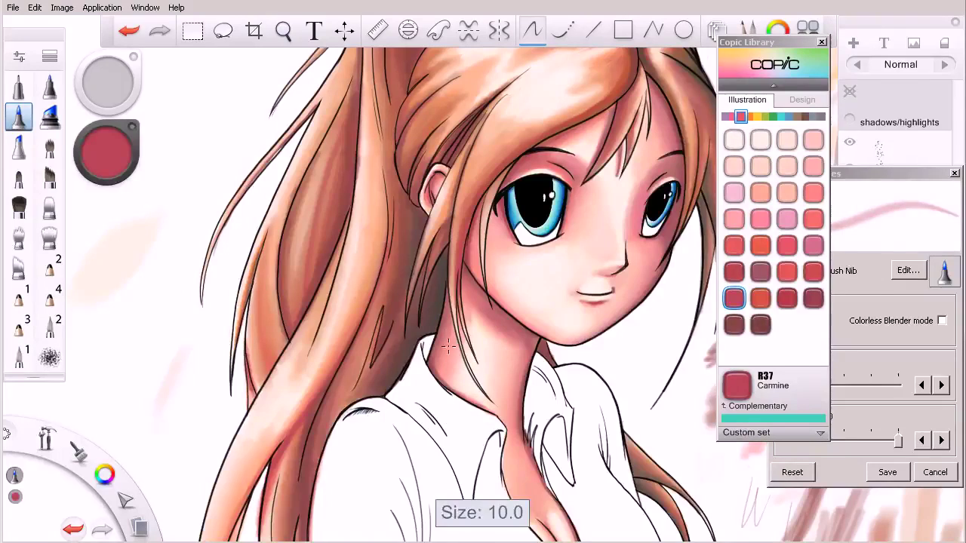
pyautogui.moveTo(192, 323); pyautogui.dragTo(190, 336)
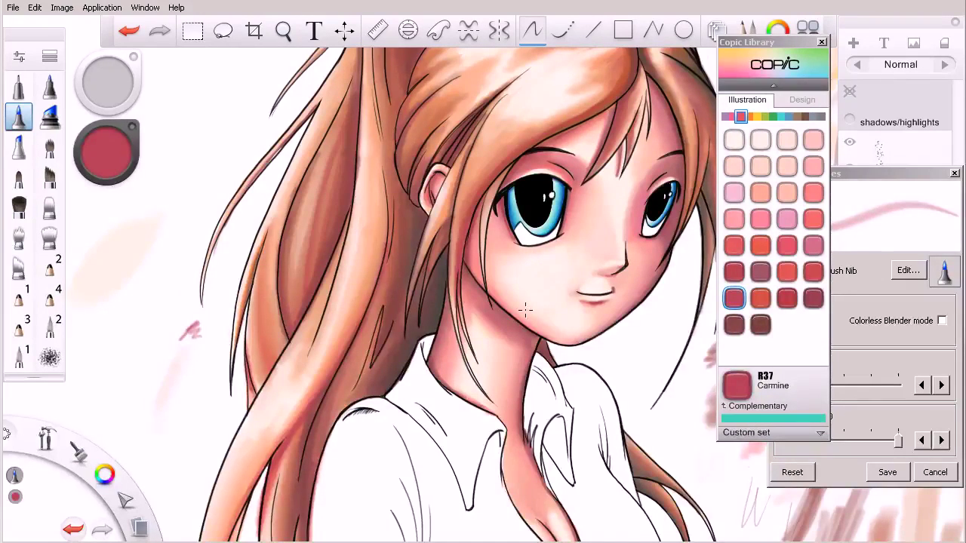
# Step: Choose R59 Cardinal and streak long shadow strokes down the enclosed strand in the middle of the ponytail
pyautogui.click(733, 324)
pyautogui.moveTo(309, 228); pyautogui.dragTo(307, 258)
pyautogui.moveTo(307, 225); pyautogui.dragTo(300, 316)
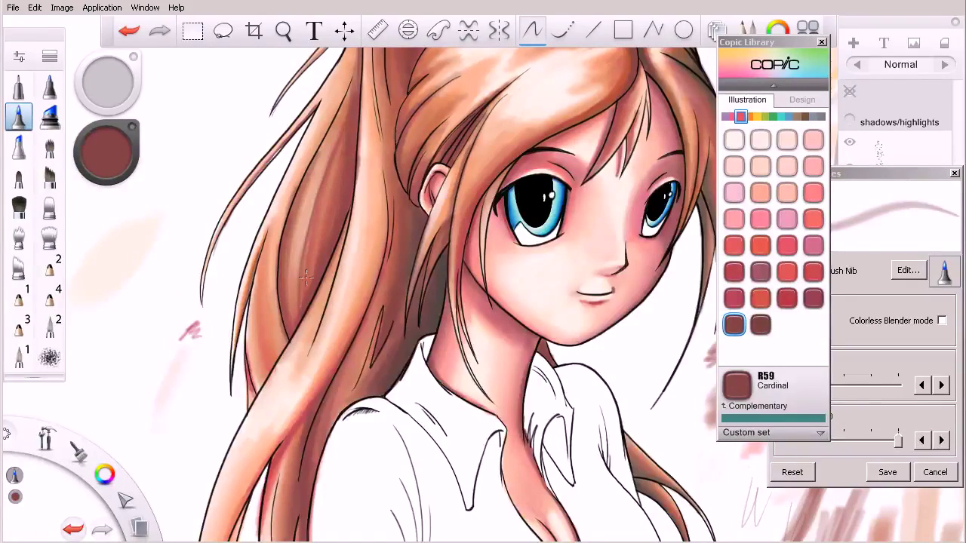
pyautogui.moveTo(346, 127); pyautogui.dragTo(302, 313)
# Step: Undo the freehand shadow stroke on the front ponytail strand and redraw it as a long R59 Cardinal line with Steady Stroke
pyautogui.press('space')
pyautogui.moveTo(334, 243)
pyautogui.mouseDown()
pyautogui.moveTo(353, 271)
pyautogui.moveTo(352, 294)
pyautogui.mouseUp()
pyautogui.moveTo(362, 148)
pyautogui.mouseDown()
pyautogui.moveTo(354, 252)
pyautogui.moveTo(315, 386)
pyautogui.mouseUp()
pyautogui.hotkey('ctrl', 'z')
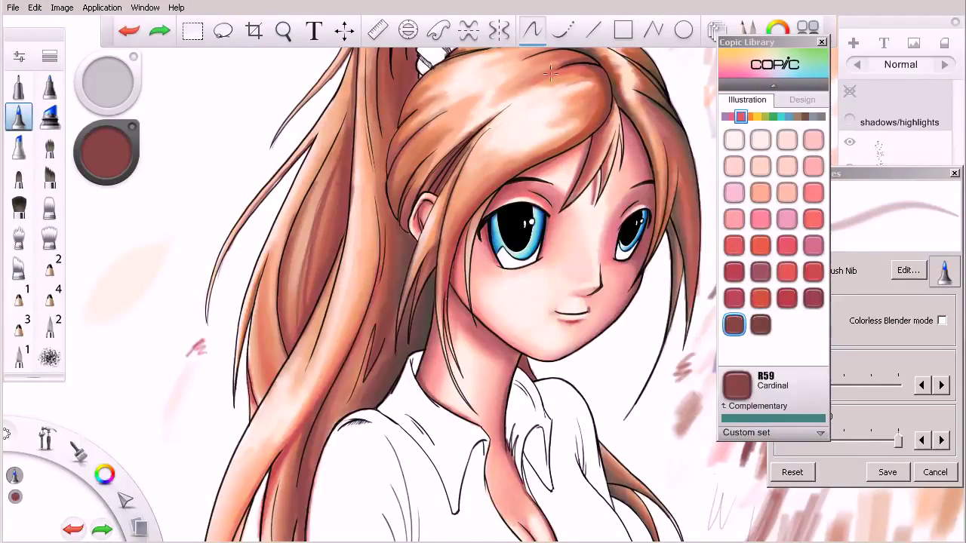
pyautogui.click(560, 34)
pyautogui.moveTo(357, 134)
pyautogui.mouseDown()
pyautogui.moveTo(354, 236)
pyautogui.moveTo(335, 335)
pyautogui.moveTo(279, 456)
pyautogui.mouseUp()
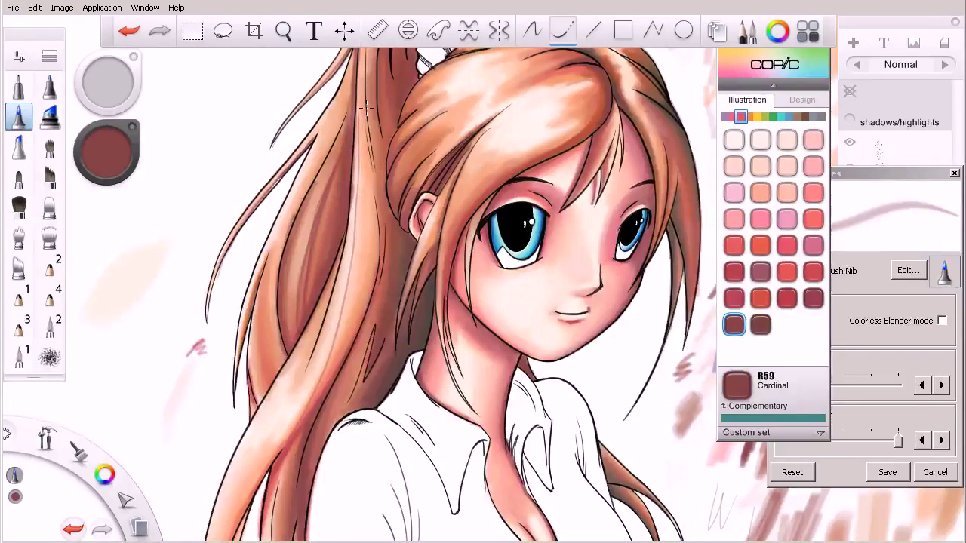
# Step: Streak long R59 Cardinal shadow lines down the front and outer ponytail strands, raising the nib size to 20.0 for the broader strokes
pyautogui.moveTo(365, 142)
pyautogui.mouseDown()
pyautogui.moveTo(347, 316)
pyautogui.moveTo(319, 386)
pyautogui.moveTo(257, 479)
pyautogui.mouseUp()
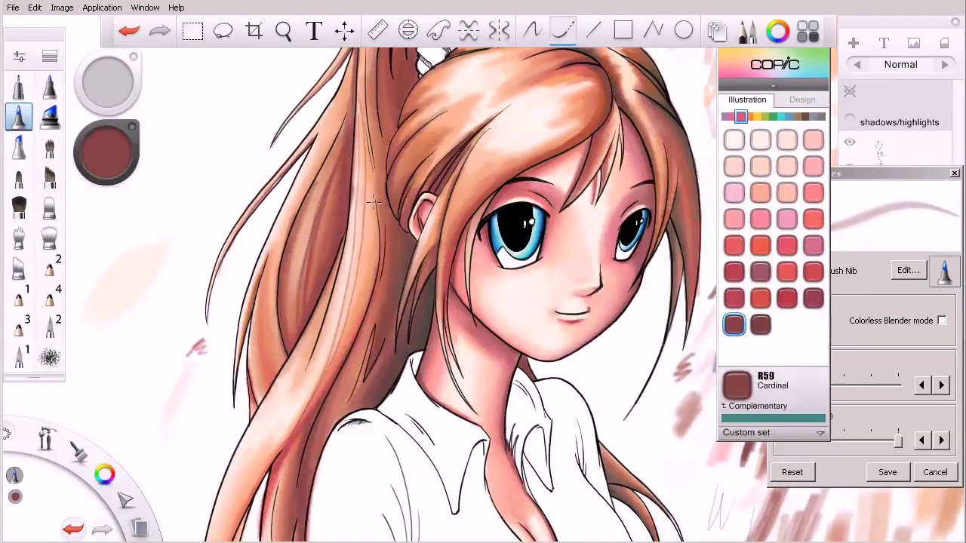
pyautogui.moveTo(359, 92)
pyautogui.mouseDown()
pyautogui.moveTo(373, 171)
pyautogui.moveTo(326, 383)
pyautogui.moveTo(266, 487)
pyautogui.mouseUp()
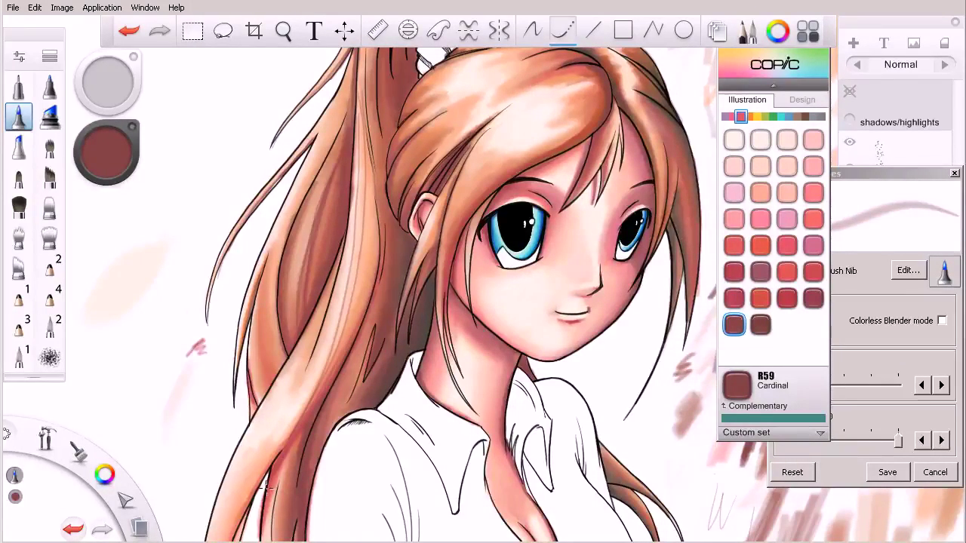
pyautogui.press(']')
pyautogui.press(']')
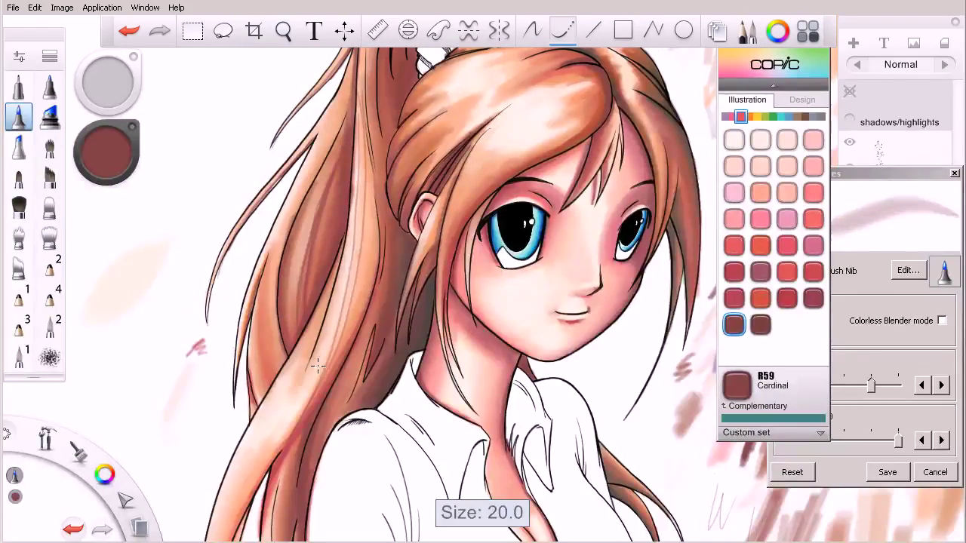
pyautogui.hotkey('ctrl', 'z')
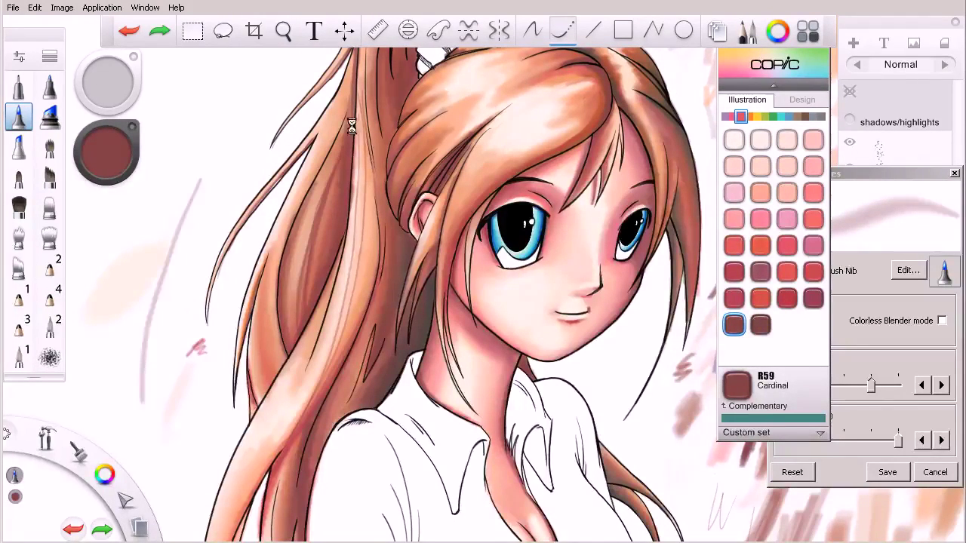
pyautogui.moveTo(348, 155); pyautogui.dragTo(295, 354)
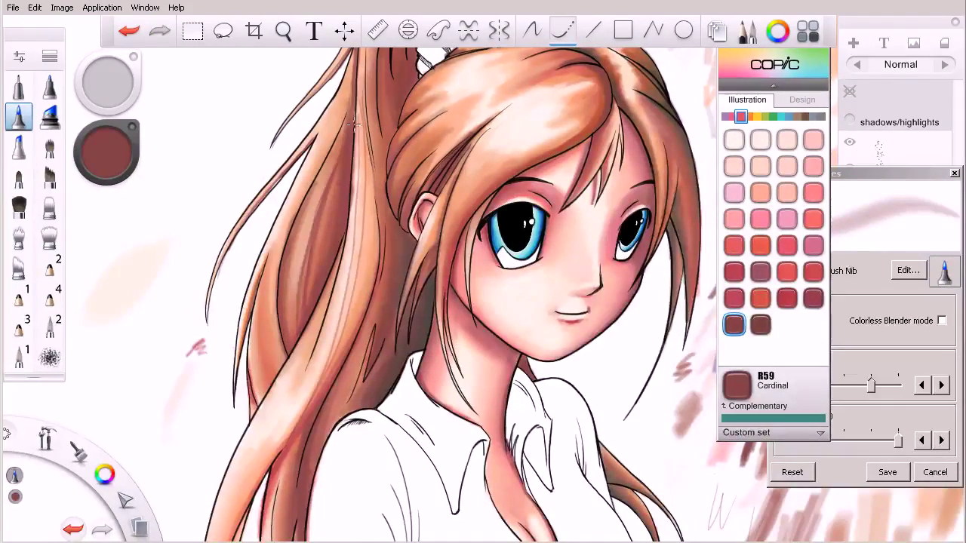
pyautogui.moveTo(348, 103); pyautogui.dragTo(298, 219)
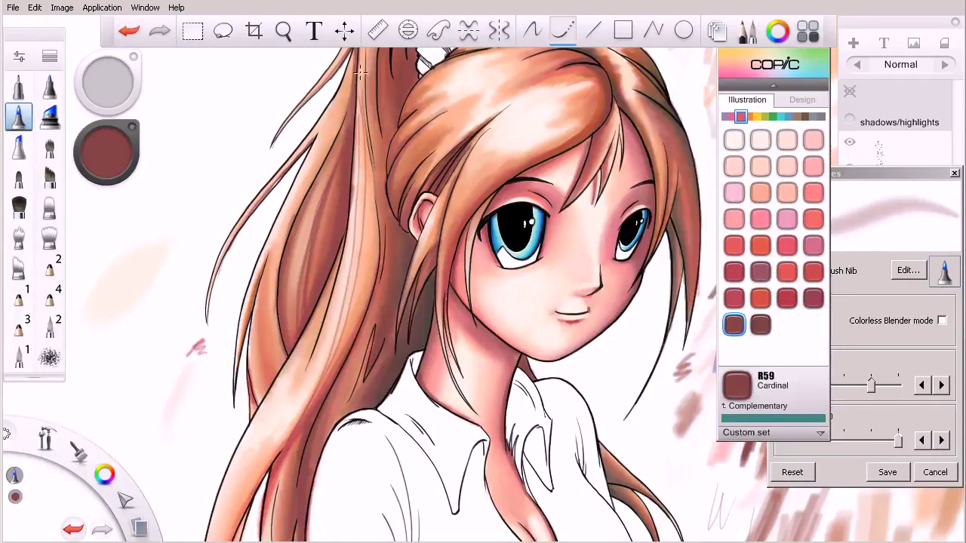
# Step: Choose R24 Prawn with a smaller nib, draw a test line on the blank canvas and streak an accent across the hair above the ear
pyautogui.press('space')
pyautogui.moveTo(377, 317)
pyautogui.mouseDown()
pyautogui.moveTo(390, 341)
pyautogui.moveTo(378, 386)
pyautogui.mouseUp()
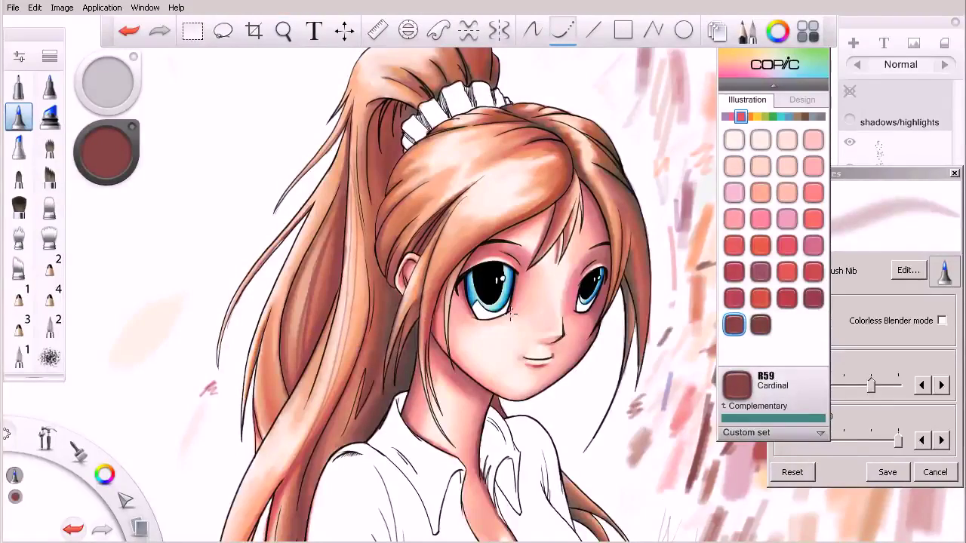
pyautogui.press('[')
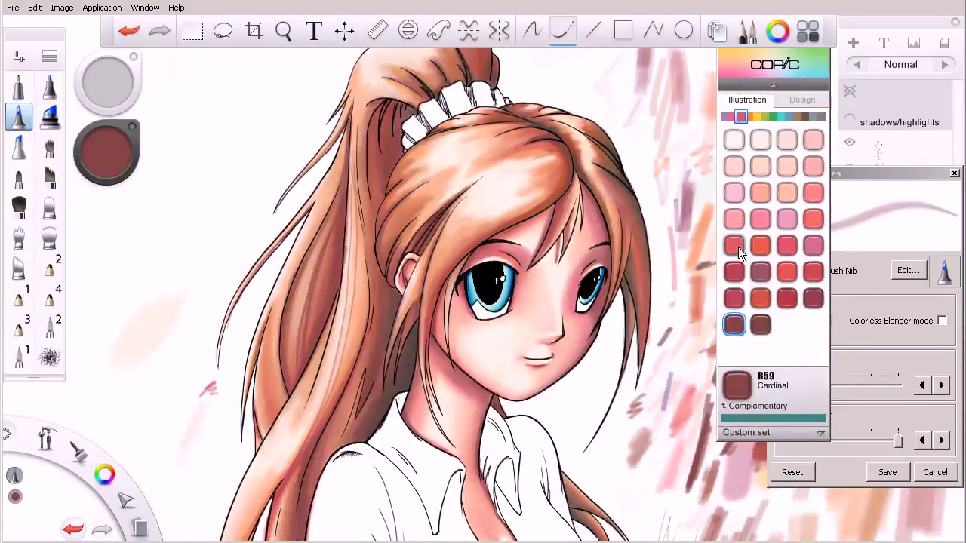
pyautogui.click(733, 246)
pyautogui.moveTo(141, 419); pyautogui.dragTo(213, 310)
pyautogui.moveTo(377, 231); pyautogui.dragTo(482, 149)
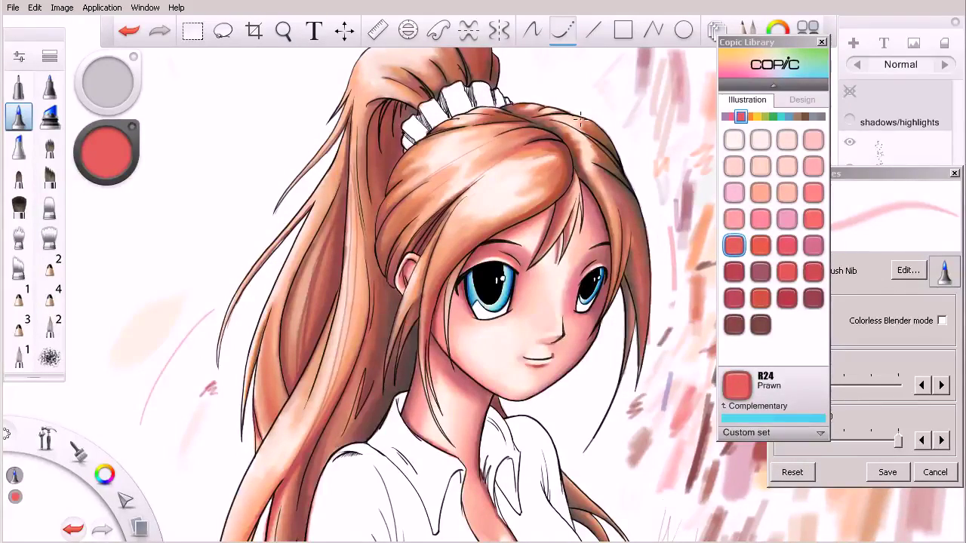
# Step: Undo the last R24 Prawn stroke on the ponytail
pyautogui.press('space')
pyautogui.moveTo(384, 186); pyautogui.dragTo(367, 243)
pyautogui.press('space')
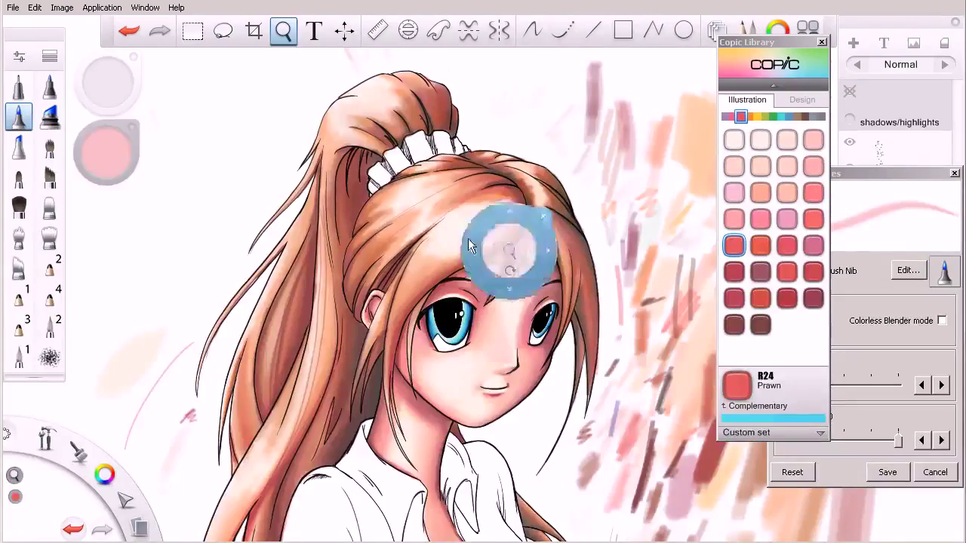
pyautogui.press('space')
pyautogui.moveTo(332, 155); pyautogui.dragTo(369, 156)
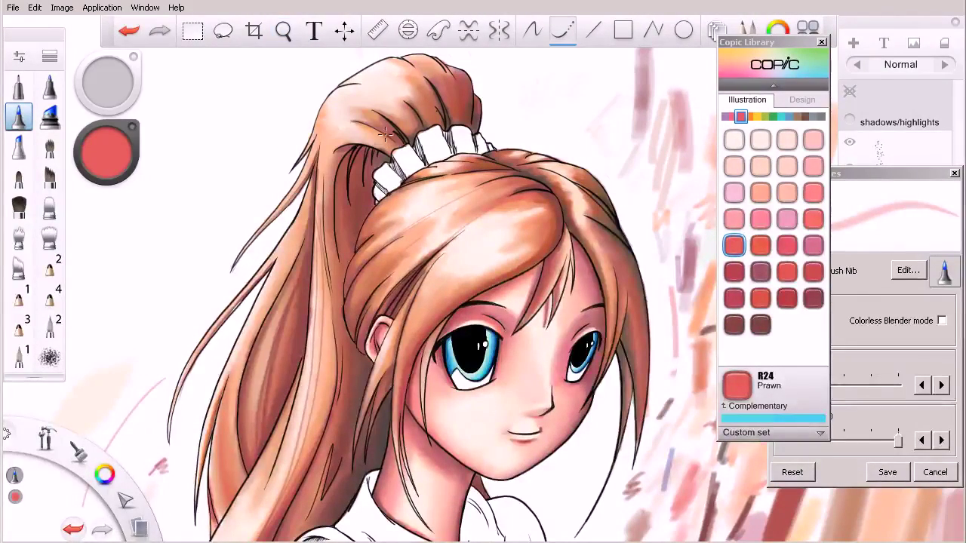
pyautogui.hotkey('ctrl', 'z')
pyautogui.hotkey('ctrl', 'y')
pyautogui.press('space')
pyautogui.moveTo(394, 337); pyautogui.dragTo(390, 284)
pyautogui.press('space')
pyautogui.moveTo(399, 341); pyautogui.dragTo(433, 252)
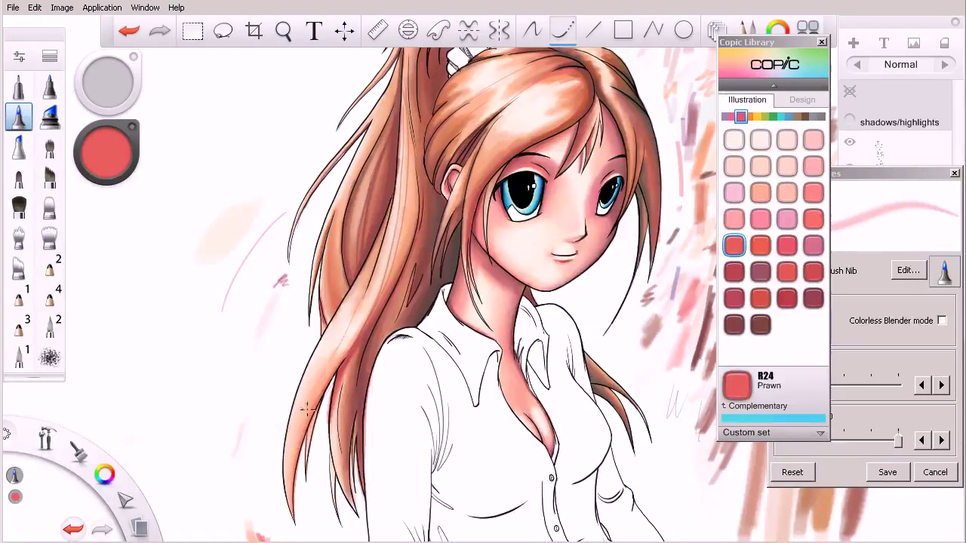
pyautogui.hotkey('ctrl', 'z')
# Step: Choose YR65 Atoll and draw a long stroke along the front ponytail strand from its lower end upward
pyautogui.click(747, 117)
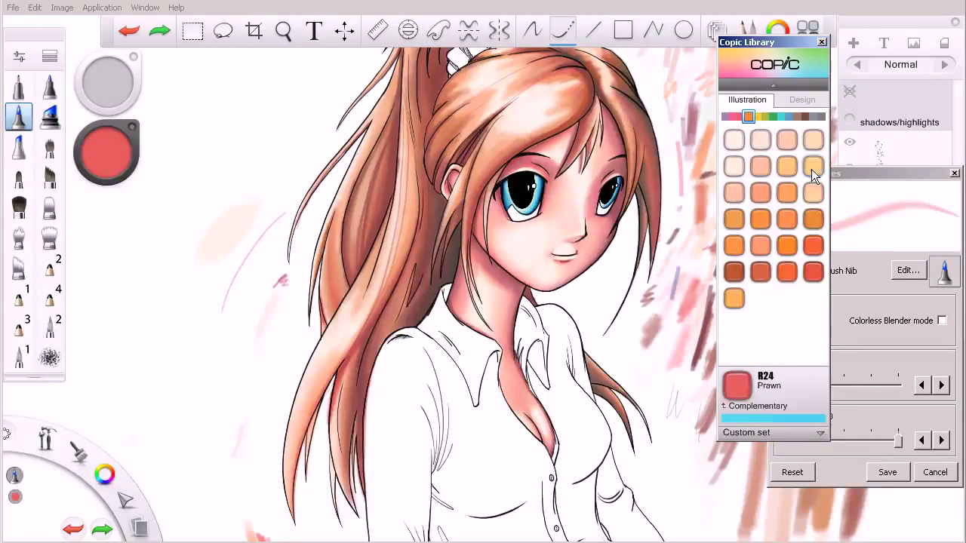
pyautogui.click(760, 245)
pyautogui.press('space')
pyautogui.moveTo(350, 351); pyautogui.dragTo(384, 350)
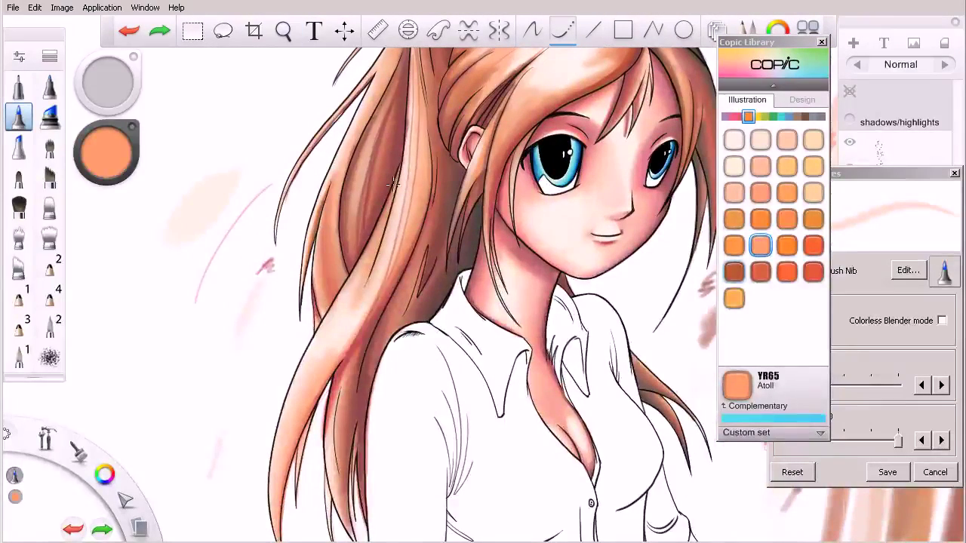
pyautogui.moveTo(286, 484); pyautogui.dragTo(384, 229)
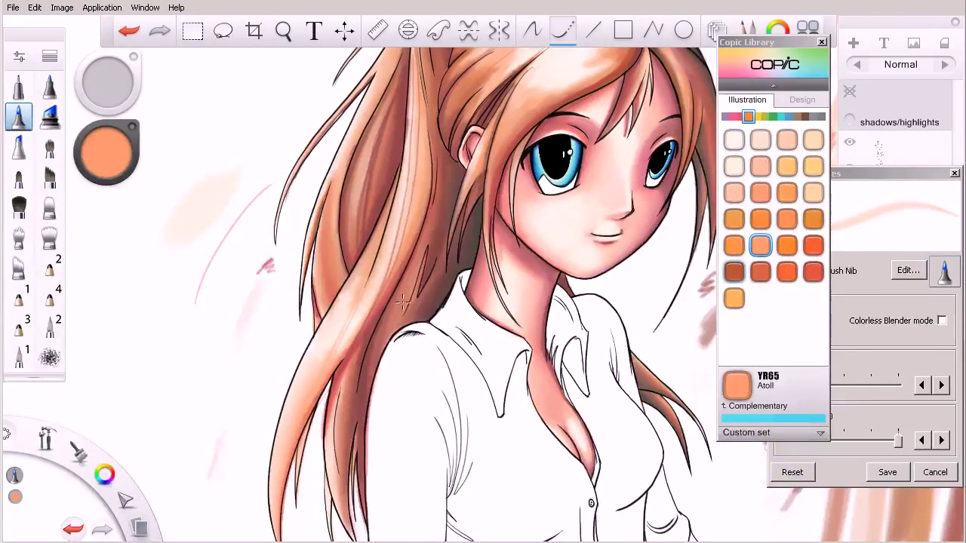
# Step: Choose RV19 Red Violet and streak thin accent lines down the upper part of the ponytail
pyautogui.click(731, 116)
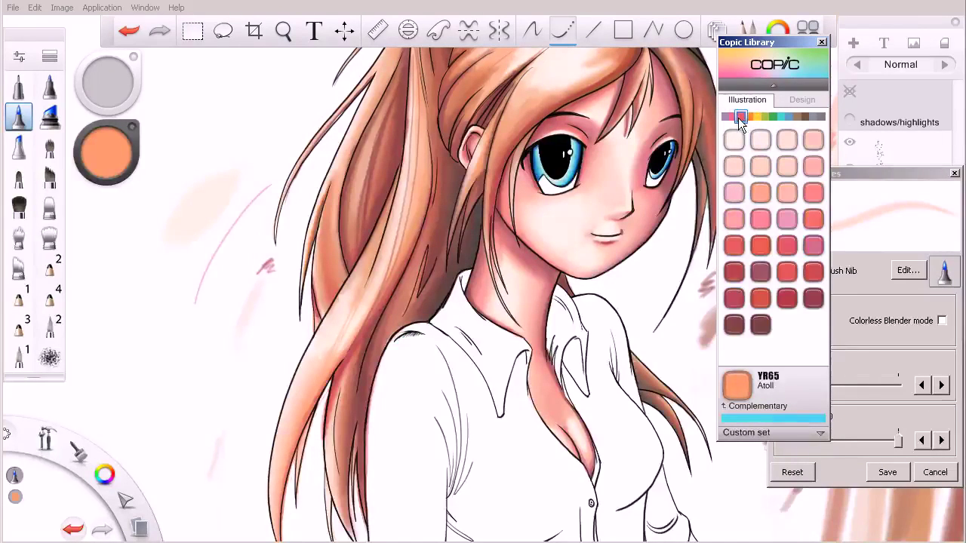
pyautogui.click(760, 300)
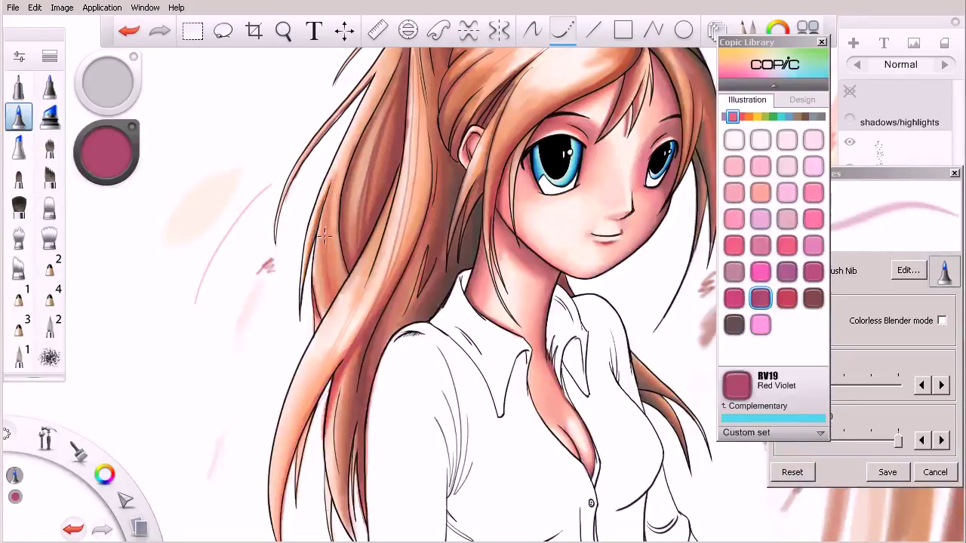
pyautogui.moveTo(415, 79); pyautogui.dragTo(403, 266)
pyautogui.moveTo(425, 67); pyautogui.dragTo(431, 155)
# Step: Examine the shading of the ponytail and hair across the whole figure and close up
pyautogui.press('space')
pyautogui.moveTo(610, 327); pyautogui.dragTo(583, 332)
pyautogui.moveTo(609, 377); pyautogui.dragTo(459, 361)
pyautogui.press('space')
pyautogui.moveTo(510, 335); pyautogui.dragTo(457, 353)
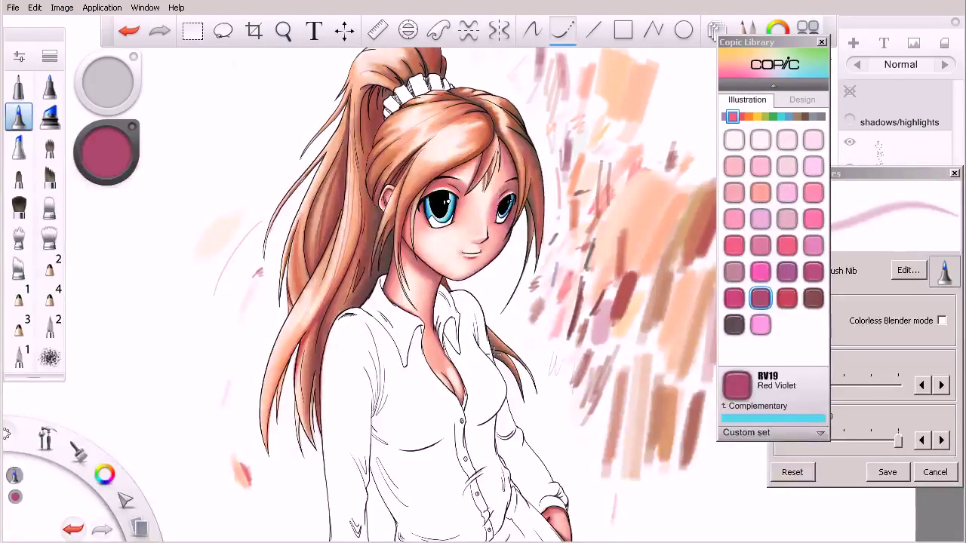
pyautogui.press('space')
pyautogui.moveTo(538, 221); pyautogui.dragTo(511, 327)
pyautogui.press('space')
pyautogui.moveTo(422, 189)
pyautogui.mouseDown()
pyautogui.moveTo(453, 195)
pyautogui.moveTo(471, 244)
pyautogui.moveTo(486, 234)
pyautogui.mouseUp()
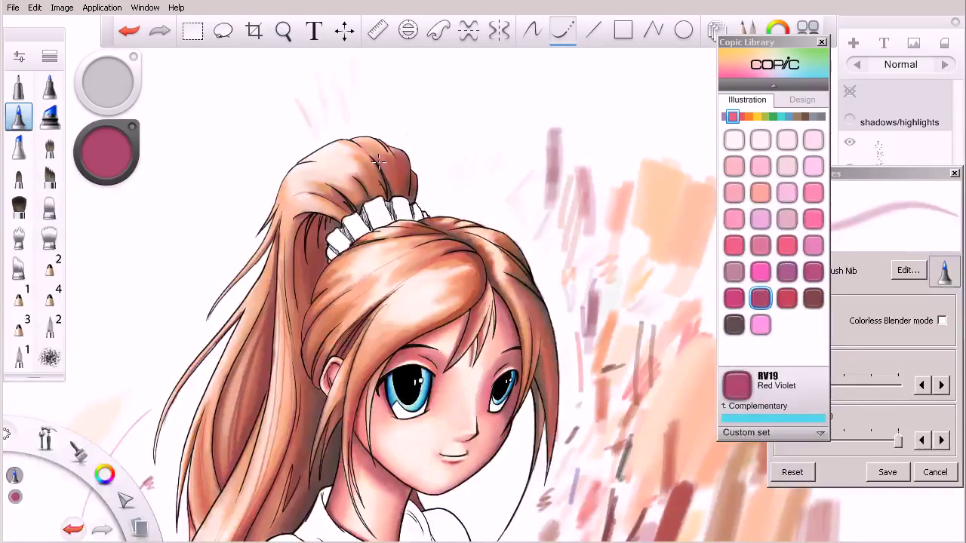
# Step: Switch to the Copic Medium Broad Nib with R81 Rose Pink and turn off Colorless Blender mode
pyautogui.click(18, 147)
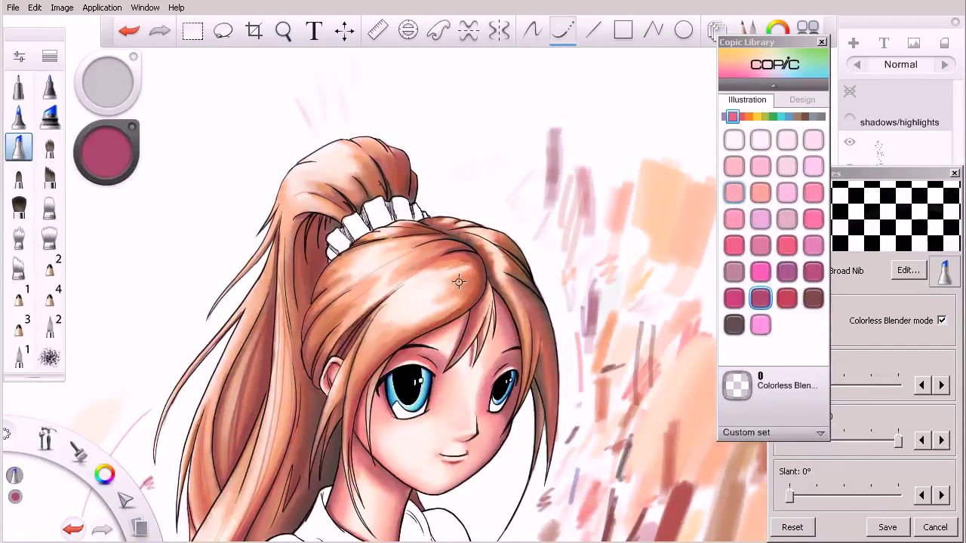
pyautogui.press('space')
pyautogui.moveTo(535, 330); pyautogui.dragTo(500, 332)
pyautogui.moveTo(510, 376); pyautogui.dragTo(503, 216)
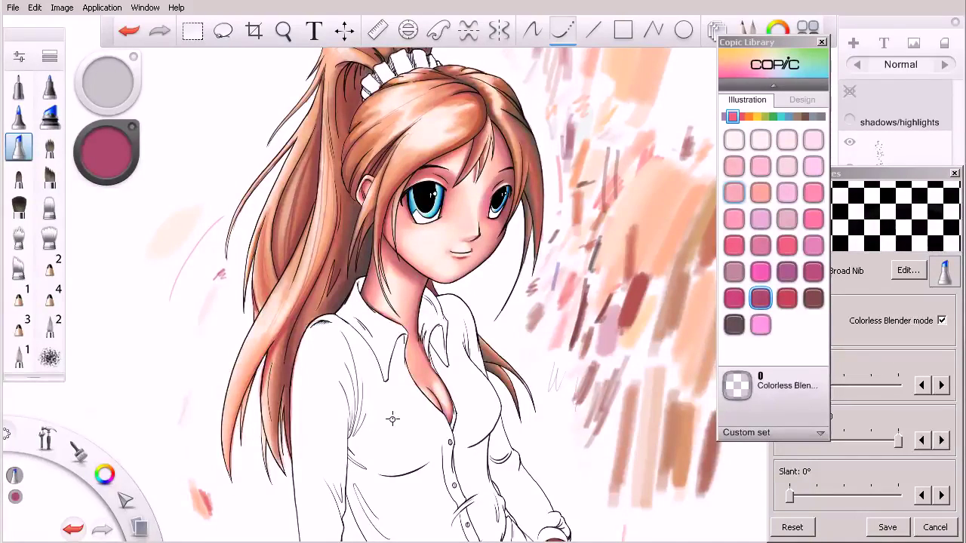
pyautogui.press('space')
pyautogui.moveTo(492, 154); pyautogui.dragTo(480, 280)
pyautogui.press('space')
pyautogui.moveTo(441, 208); pyautogui.dragTo(528, 217)
pyautogui.press('space')
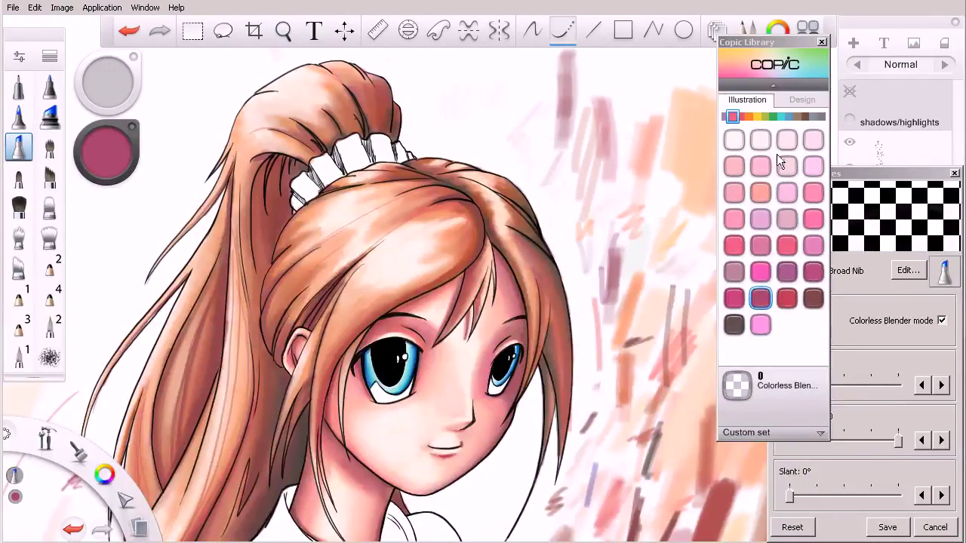
pyautogui.click(739, 117)
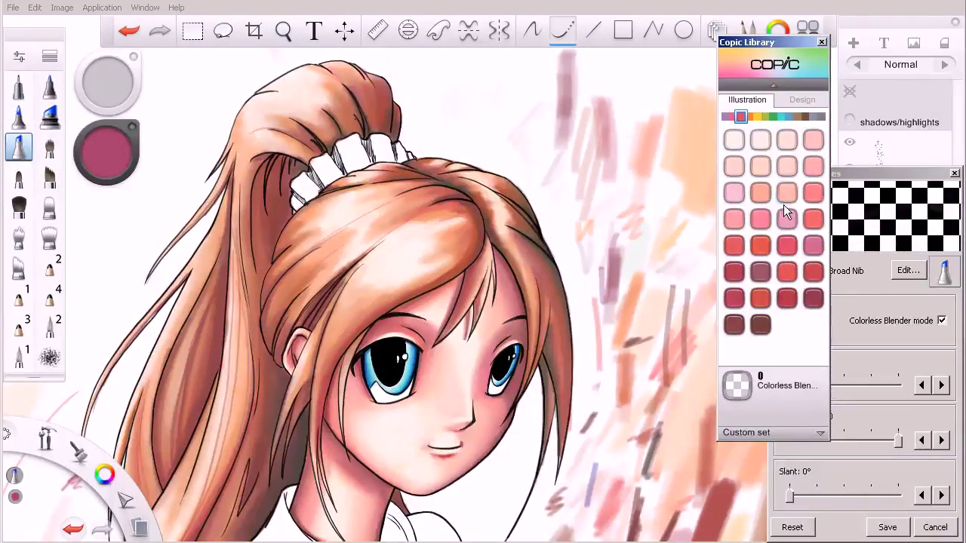
pyautogui.click(735, 192)
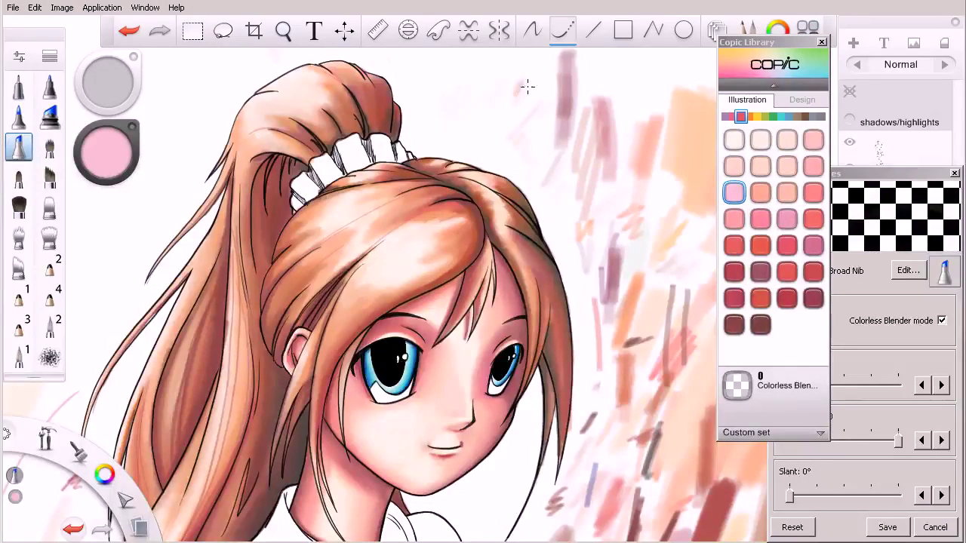
pyautogui.click(917, 323)
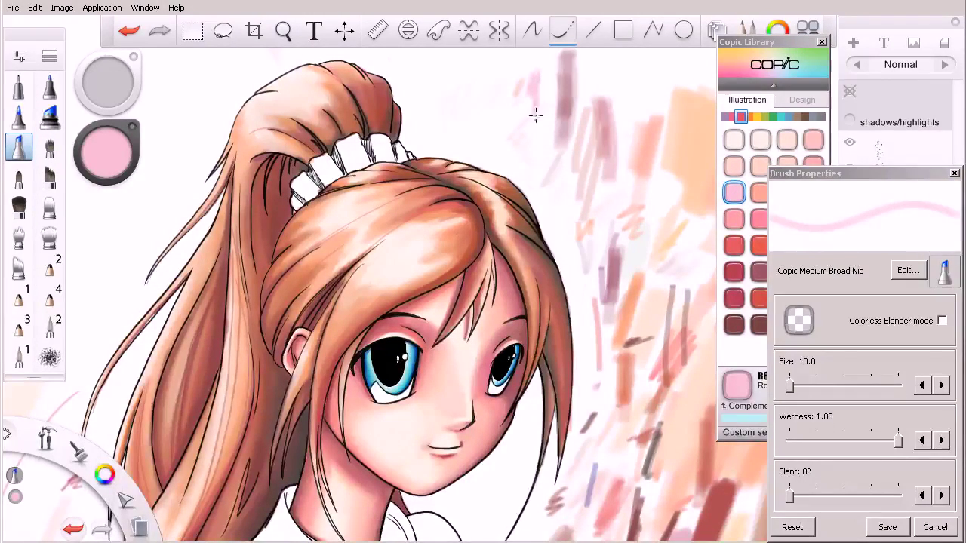
# Step: Switch to freehand drawing, test R81 Rose Pink on the blank canvas and fill the folds of the hair scrunchie with it
pyautogui.click(533, 29)
pyautogui.moveTo(536, 85)
pyautogui.mouseDown()
pyautogui.moveTo(545, 86)
pyautogui.moveTo(556, 141)
pyautogui.mouseUp()
pyautogui.scroll(3, 387, 134)
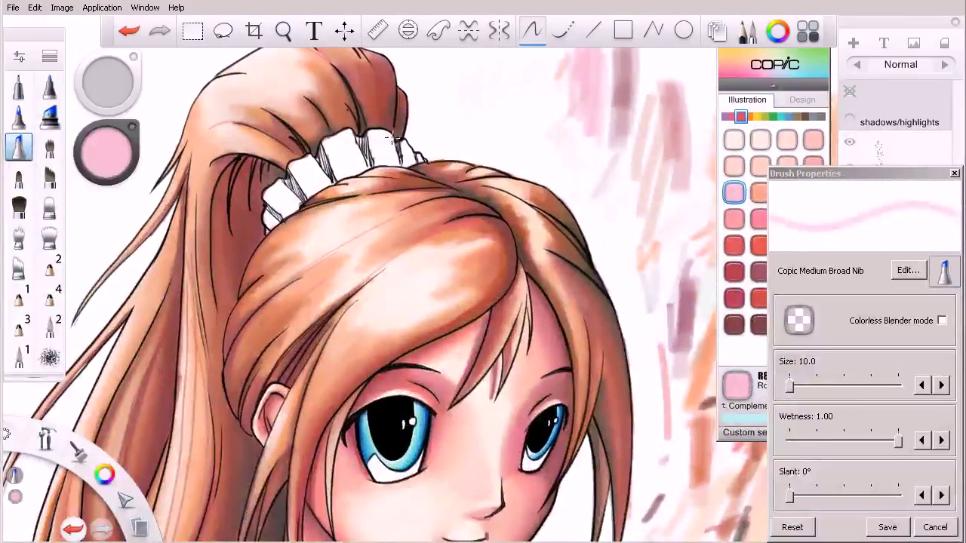
pyautogui.moveTo(393, 157)
pyautogui.mouseDown()
pyautogui.moveTo(382, 135)
pyautogui.moveTo(392, 165)
pyautogui.moveTo(393, 140)
pyautogui.moveTo(396, 171)
pyautogui.moveTo(404, 140)
pyautogui.moveTo(384, 142)
pyautogui.moveTo(378, 131)
pyautogui.moveTo(382, 158)
pyautogui.moveTo(373, 133)
pyautogui.moveTo(379, 166)
pyautogui.moveTo(408, 156)
pyautogui.mouseUp()
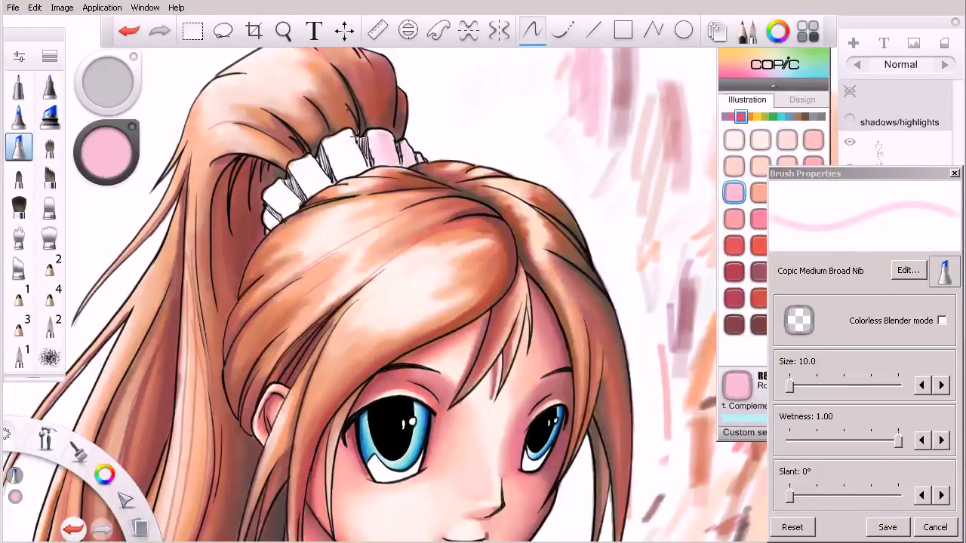
pyautogui.moveTo(351, 149); pyautogui.dragTo(360, 172)
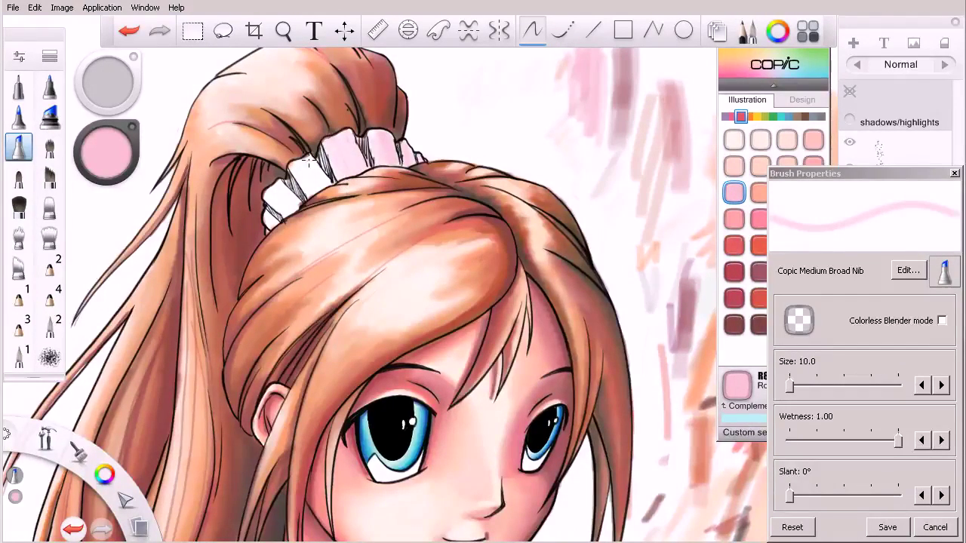
pyautogui.moveTo(294, 160); pyautogui.dragTo(291, 162)
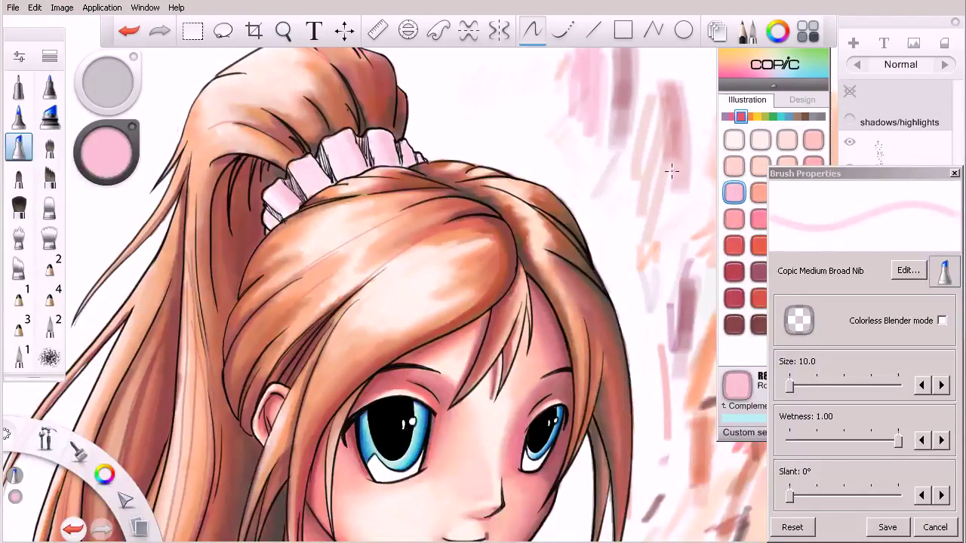
# Step: Compare RV55 Hollyhock, RV14 Begonia Pink and RV04 Shock Pink with test strokes on the blank canvas beside the ponytail
pyautogui.click(735, 191)
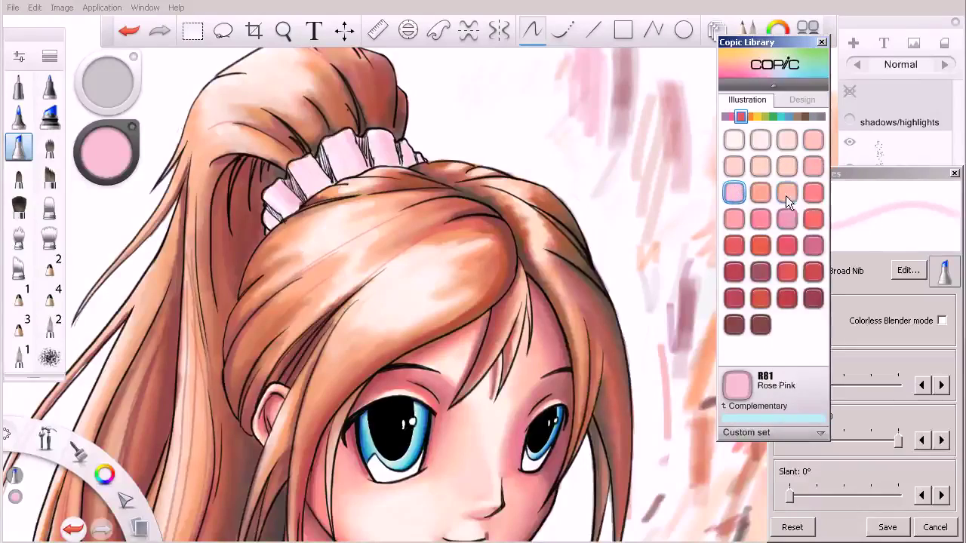
pyautogui.click(735, 117)
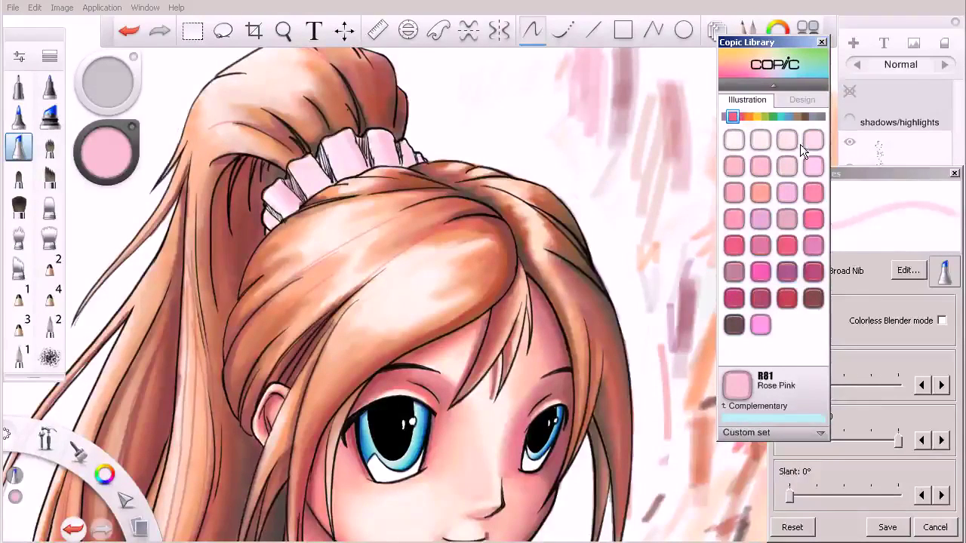
pyautogui.click(813, 251)
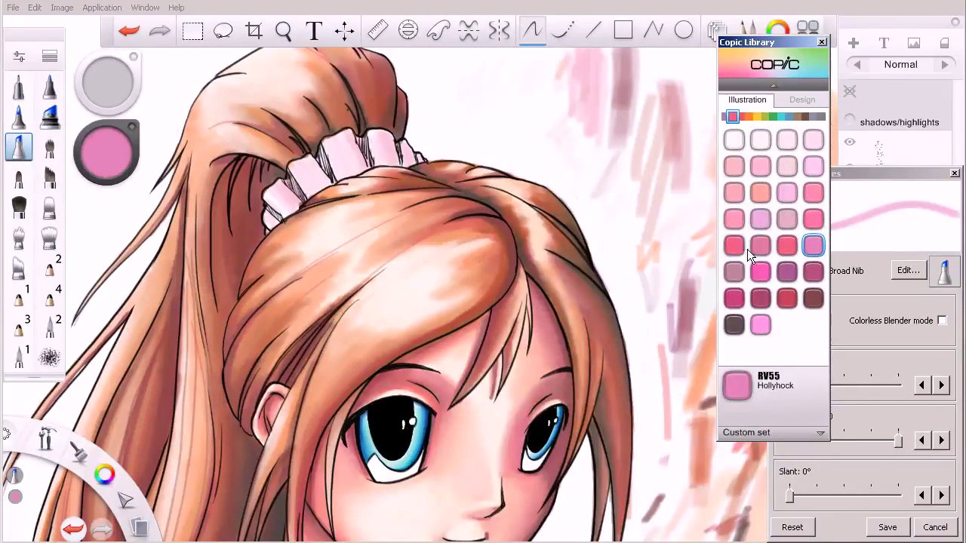
pyautogui.moveTo(555, 122)
pyautogui.mouseDown()
pyautogui.moveTo(538, 64)
pyautogui.moveTo(549, 151)
pyautogui.mouseUp()
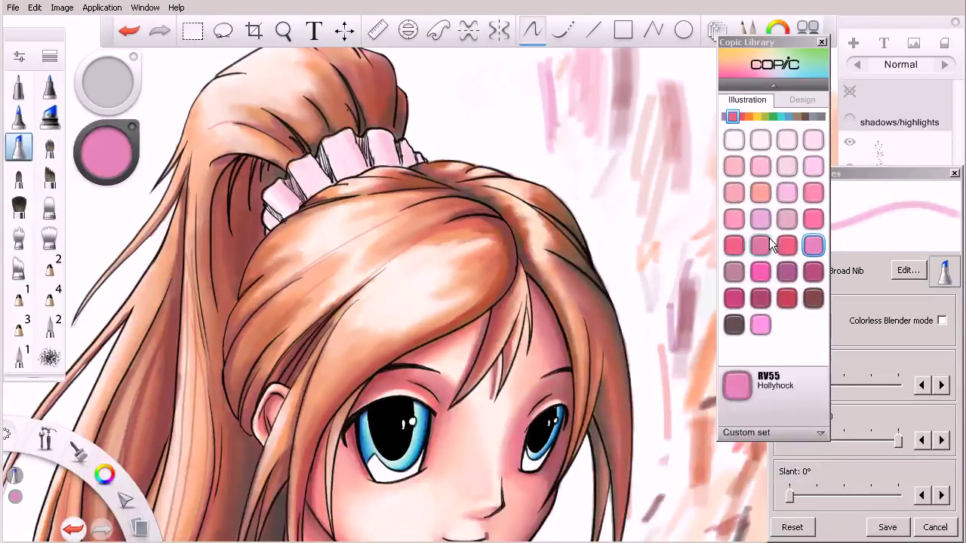
pyautogui.click(734, 245)
pyautogui.moveTo(536, 59); pyautogui.dragTo(549, 157)
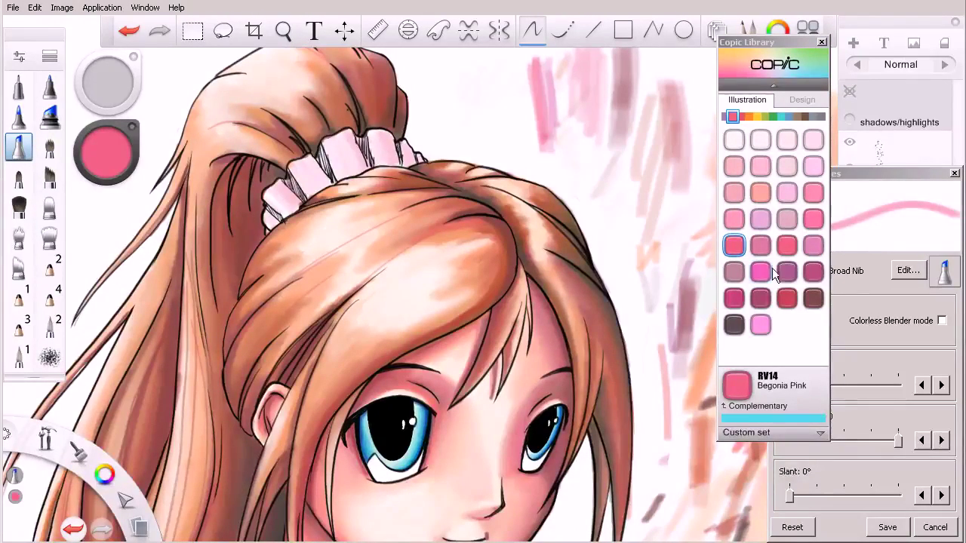
pyautogui.click(813, 246)
pyautogui.click(813, 219)
pyautogui.moveTo(523, 67); pyautogui.dragTo(539, 159)
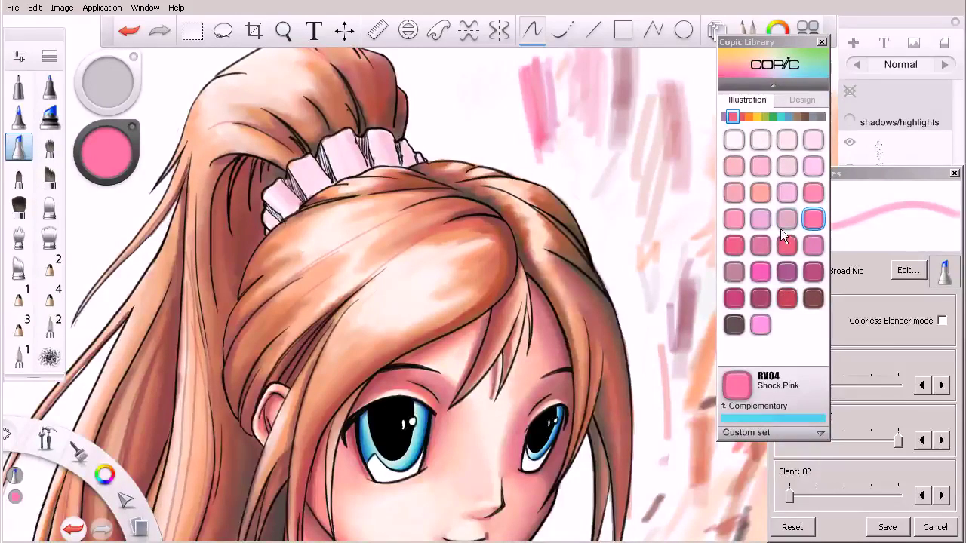
# Step: Shade the folds of the hair scrunchie with RV55 Hollyhock and darken the gaps between them with RV09 Fuchsia
pyautogui.click(812, 245)
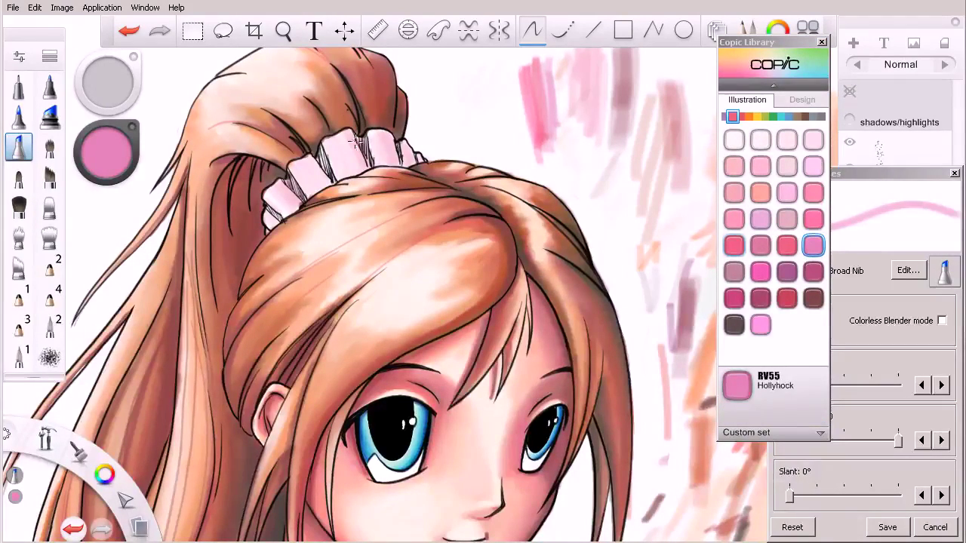
pyautogui.moveTo(357, 165); pyautogui.dragTo(362, 175)
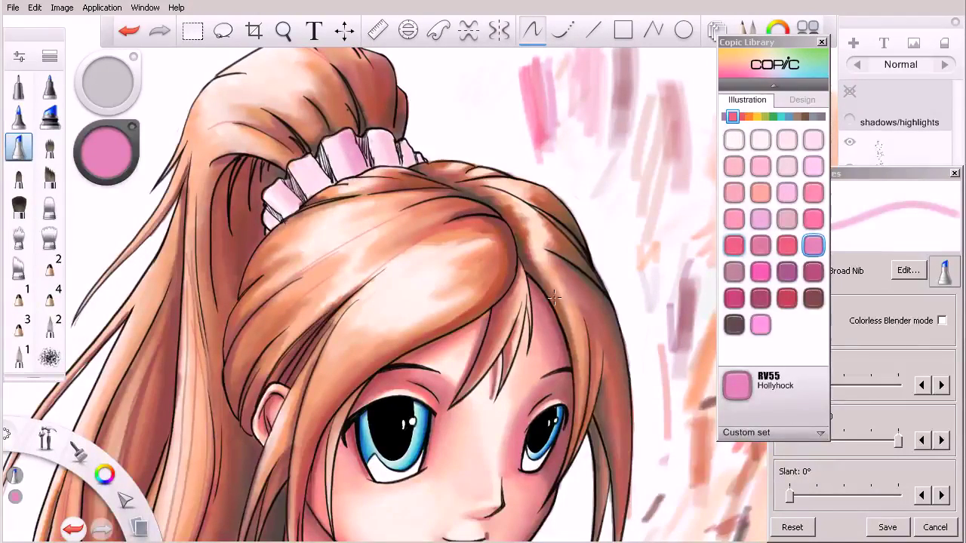
pyautogui.click(941, 321)
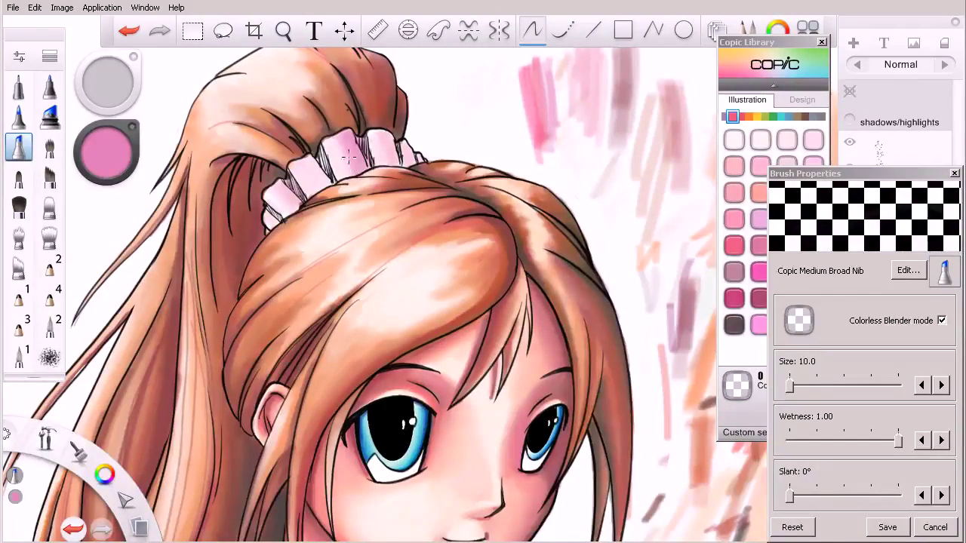
pyautogui.click(900, 319)
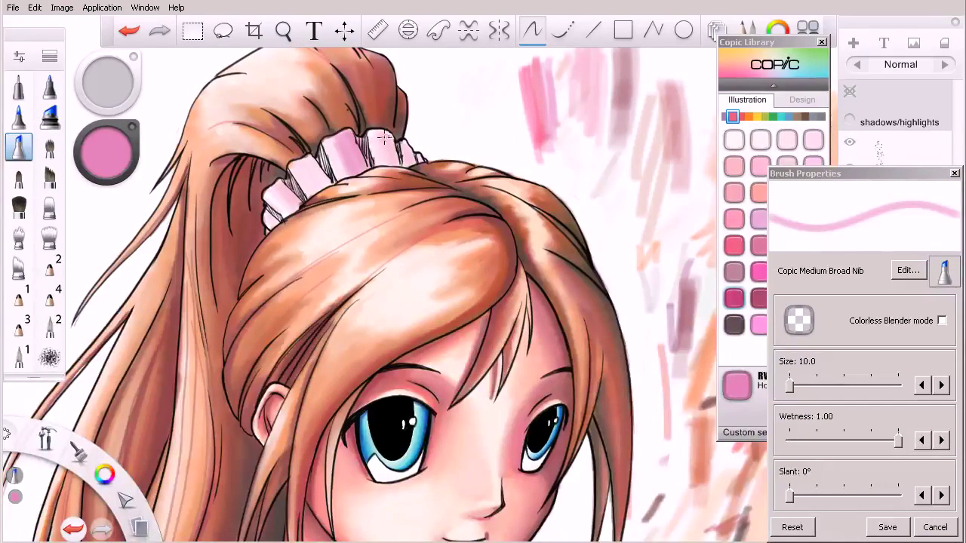
pyautogui.moveTo(389, 158); pyautogui.dragTo(404, 147)
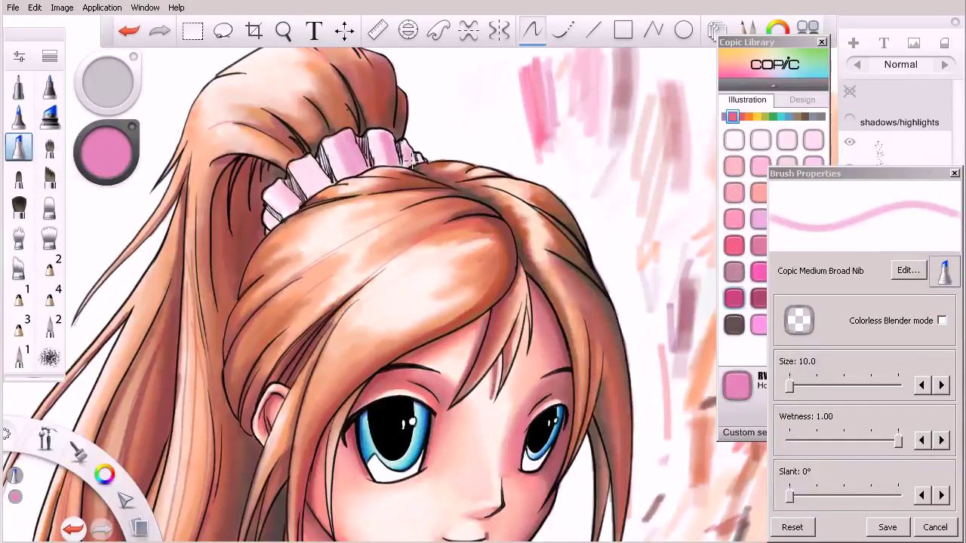
pyautogui.moveTo(314, 160); pyautogui.dragTo(325, 181)
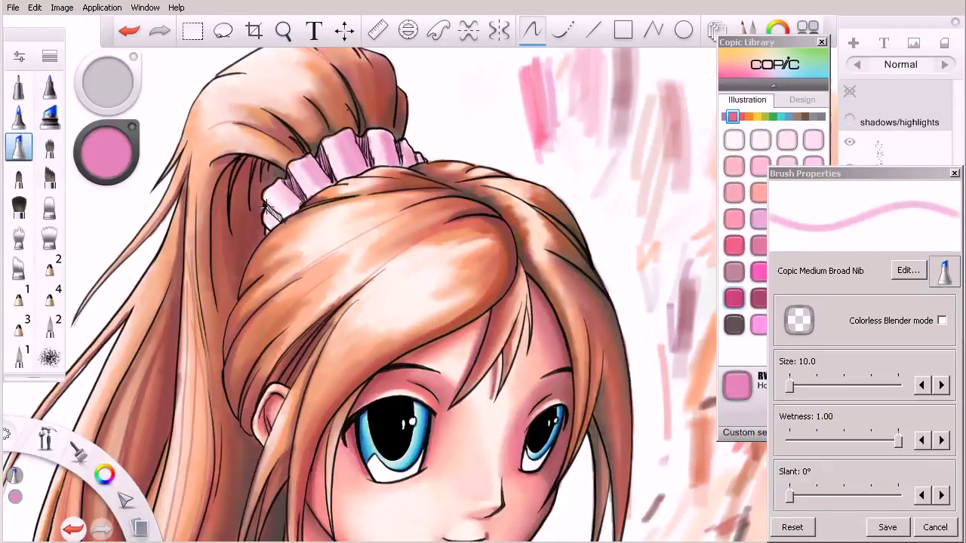
pyautogui.click(734, 299)
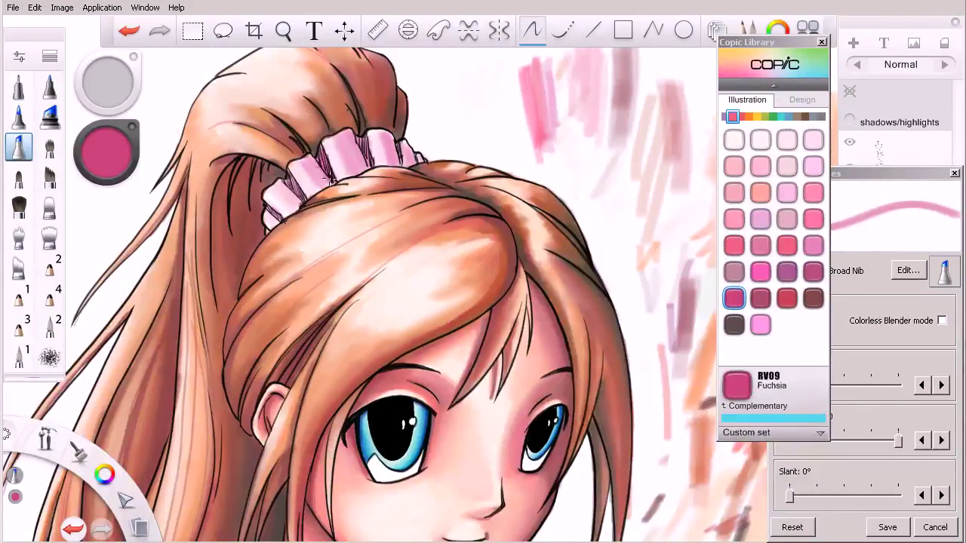
pyautogui.moveTo(361, 136); pyautogui.dragTo(368, 152)
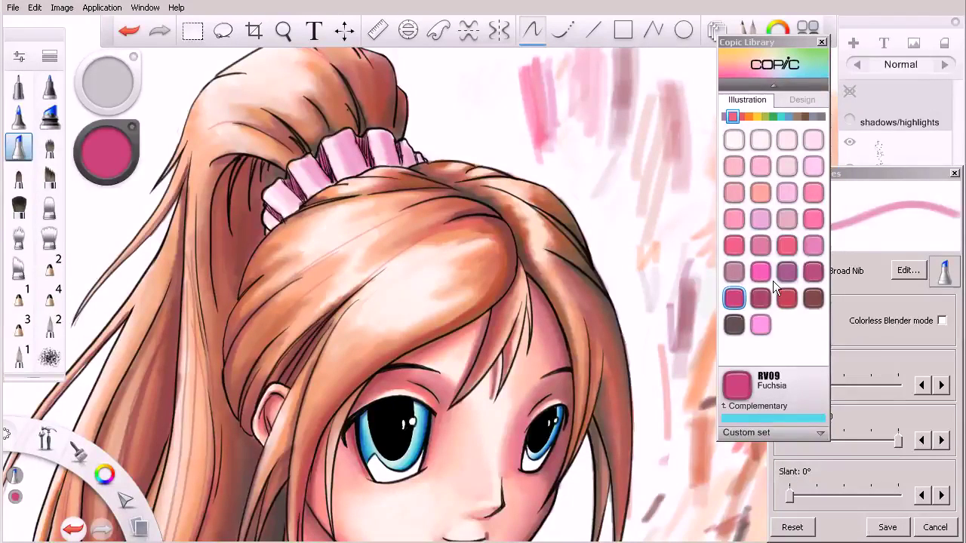
# Step: Compare RV17 Deep Magenta and RV66 Raspberry with test strokes beside the pink swatches on the blank canvas
pyautogui.click(812, 273)
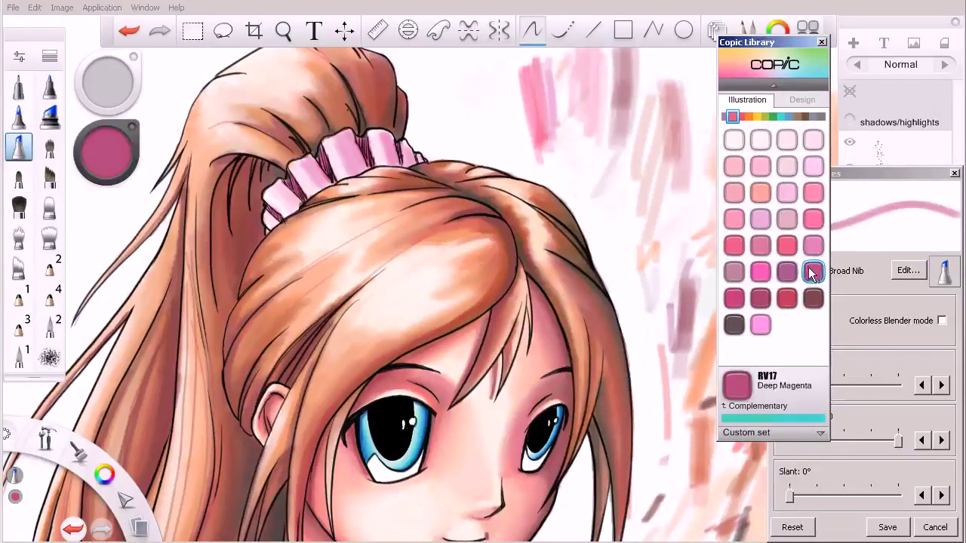
pyautogui.moveTo(543, 63); pyautogui.dragTo(557, 138)
pyautogui.moveTo(550, 62)
pyautogui.mouseDown()
pyautogui.moveTo(565, 115)
pyautogui.moveTo(554, 70)
pyautogui.moveTo(577, 171)
pyautogui.mouseUp()
pyautogui.click(786, 272)
pyautogui.moveTo(557, 60)
pyautogui.mouseDown()
pyautogui.moveTo(577, 143)
pyautogui.moveTo(572, 95)
pyautogui.mouseUp()
pyautogui.moveTo(569, 119); pyautogui.dragTo(581, 160)
pyautogui.moveTo(562, 85); pyautogui.dragTo(584, 164)
pyautogui.moveTo(564, 67); pyautogui.dragTo(590, 176)
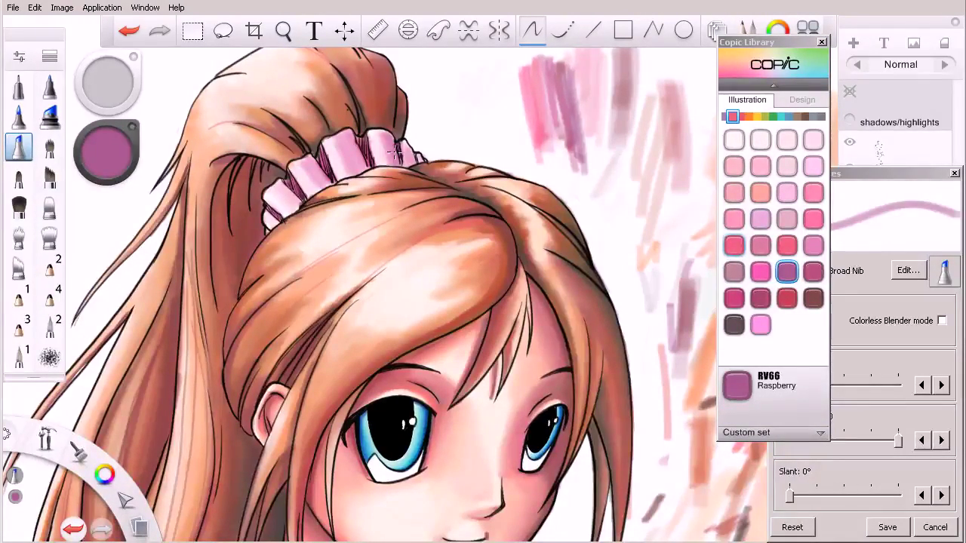
# Step: Deepen the shadows along the edges of the scrunchie folds with RV66 Raspberry
pyautogui.moveTo(347, 136)
pyautogui.mouseDown()
pyautogui.moveTo(369, 153)
pyautogui.moveTo(352, 128)
pyautogui.moveTo(318, 168)
pyautogui.moveTo(310, 158)
pyautogui.moveTo(323, 177)
pyautogui.moveTo(282, 181)
pyautogui.moveTo(294, 202)
pyautogui.mouseUp()
pyautogui.moveTo(411, 146); pyautogui.dragTo(418, 162)
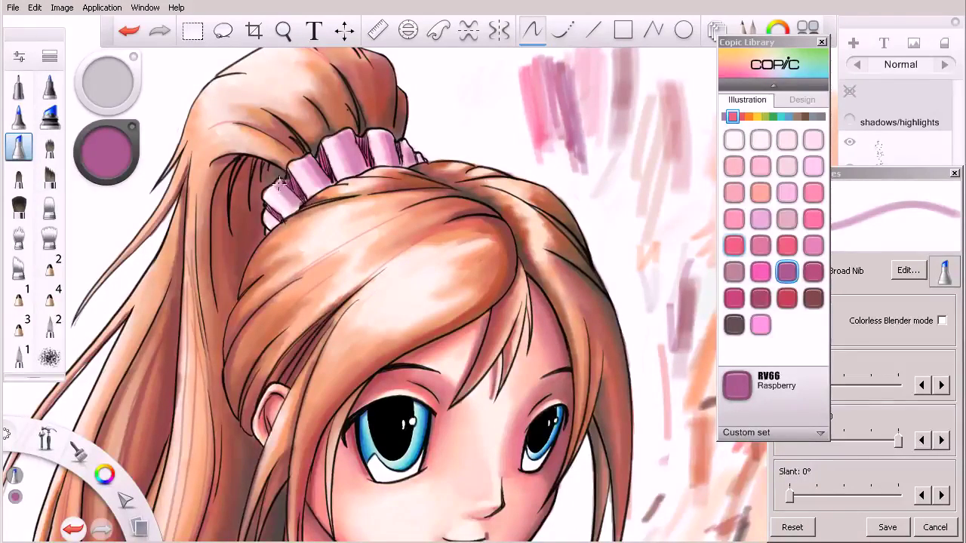
pyautogui.moveTo(267, 212); pyautogui.dragTo(275, 223)
pyautogui.scroll(-1, 370, 259)
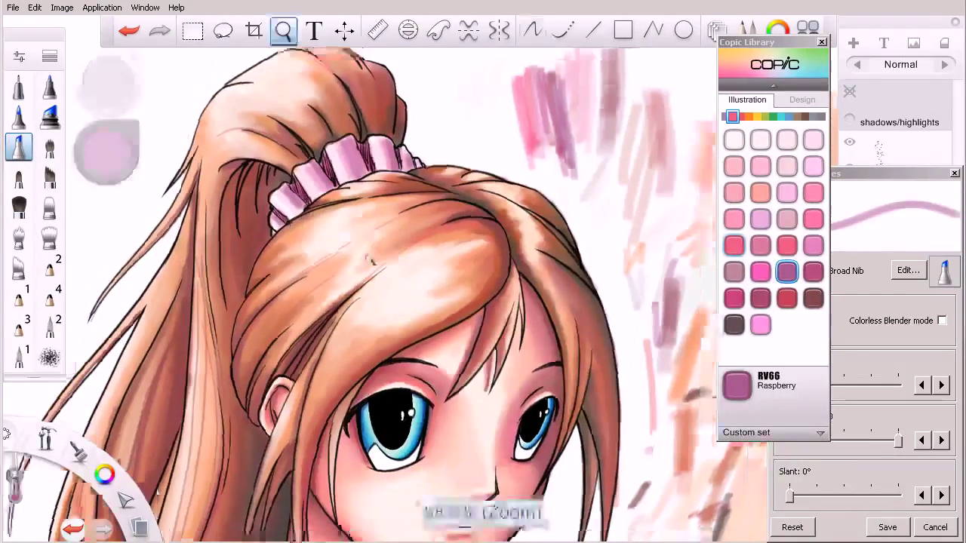
pyautogui.moveTo(371, 259); pyautogui.dragTo(329, 324)
pyautogui.moveTo(392, 253); pyautogui.dragTo(458, 204)
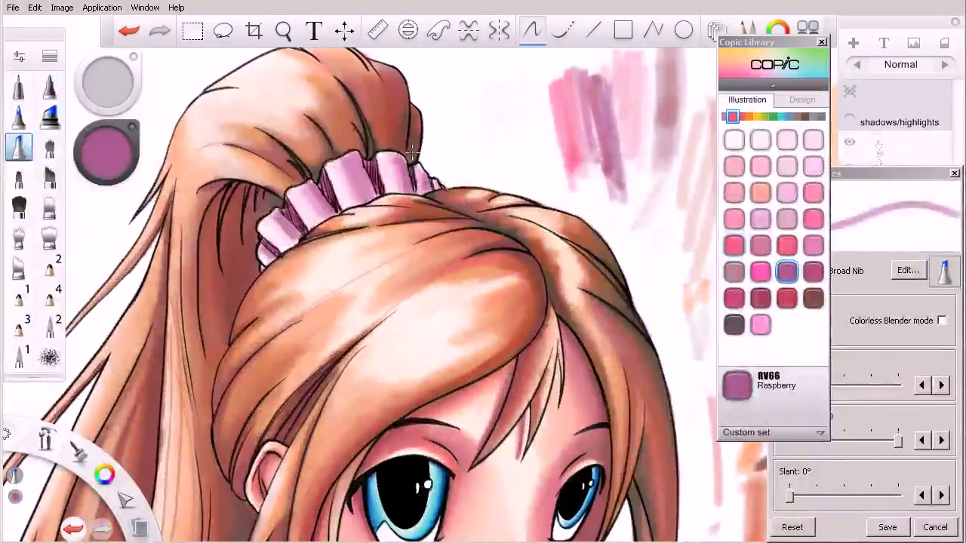
pyautogui.moveTo(352, 153)
pyautogui.mouseDown()
pyautogui.moveTo(370, 189)
pyautogui.moveTo(368, 173)
pyautogui.moveTo(396, 151)
pyautogui.moveTo(407, 173)
pyautogui.mouseUp()
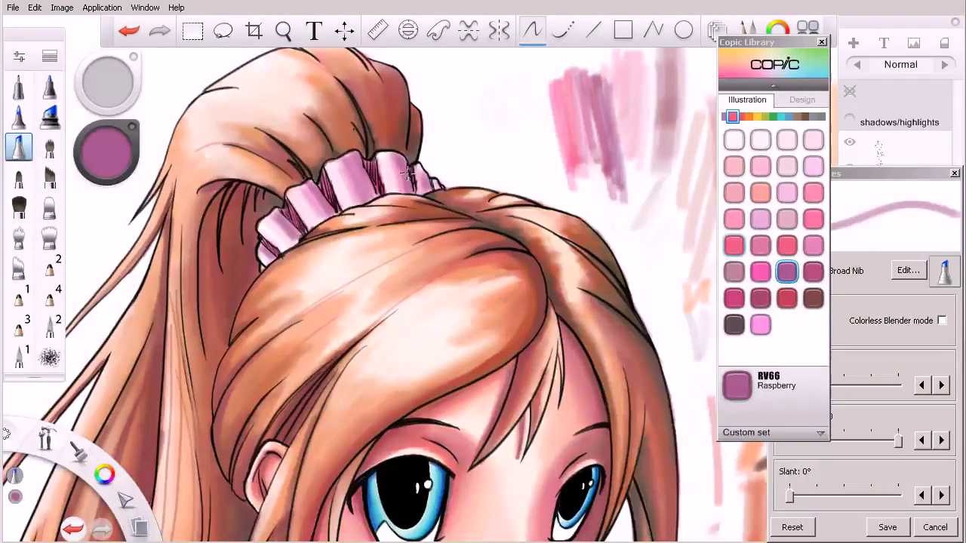
# Step: Layer RV55 Hollyhock over all the scrunchie folds to soften the shading, and switch to the eraser
pyautogui.click(812, 245)
pyautogui.moveTo(326, 165); pyautogui.dragTo(342, 195)
pyautogui.moveTo(378, 160); pyautogui.dragTo(390, 193)
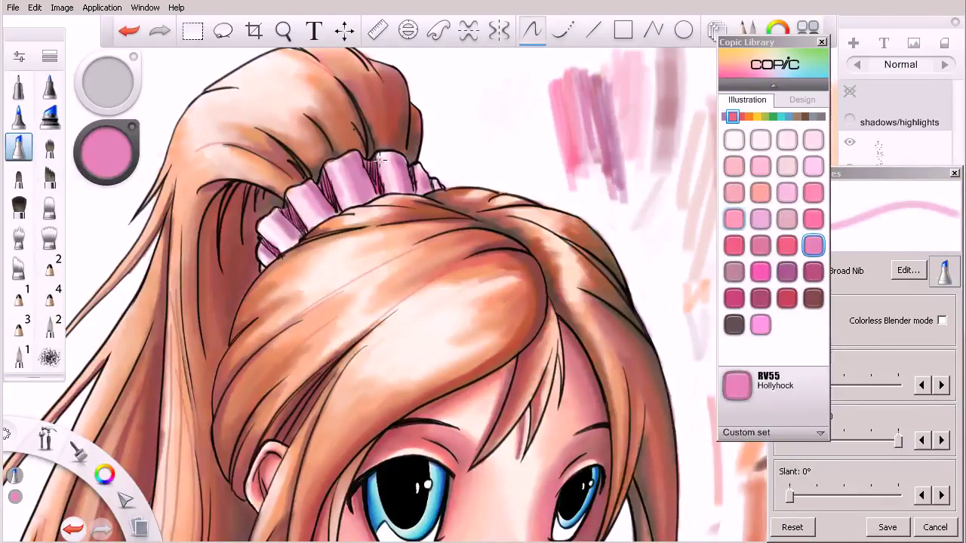
pyautogui.moveTo(289, 194); pyautogui.dragTo(312, 231)
pyautogui.moveTo(288, 194)
pyautogui.mouseDown()
pyautogui.moveTo(303, 216)
pyautogui.moveTo(279, 254)
pyautogui.mouseUp()
pyautogui.moveTo(273, 220)
pyautogui.mouseDown()
pyautogui.moveTo(294, 240)
pyautogui.moveTo(266, 230)
pyautogui.moveTo(264, 260)
pyautogui.mouseUp()
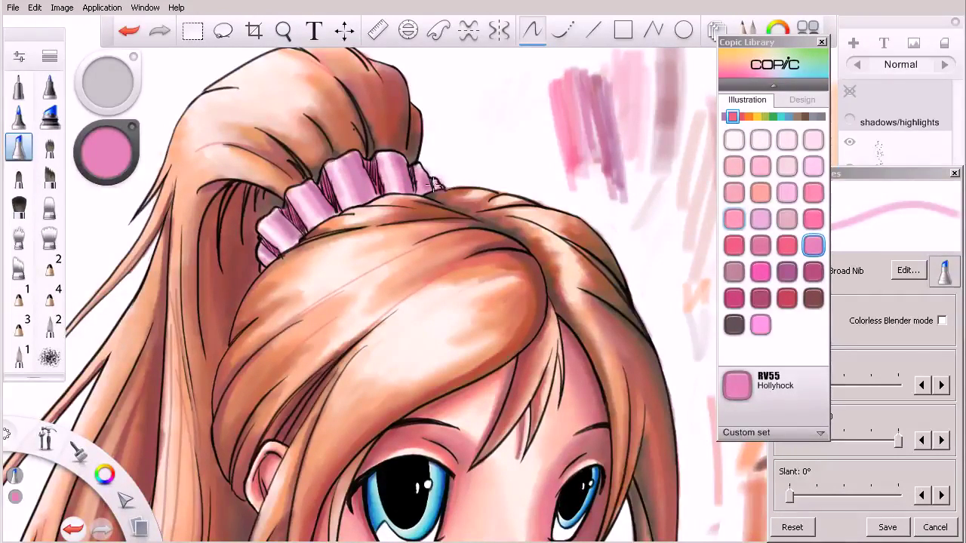
pyautogui.click(49, 56)
pyautogui.click(126, 268)
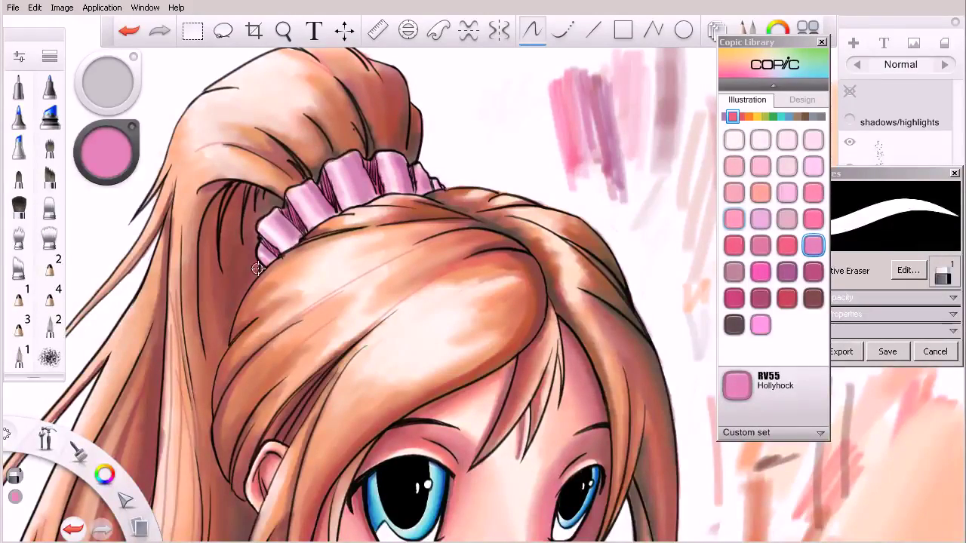
# Step: Examine the coloured scrunchie, hair and uncoloured clothing across the whole figure
pyautogui.press('space')
pyautogui.moveTo(423, 297); pyautogui.dragTo(304, 378)
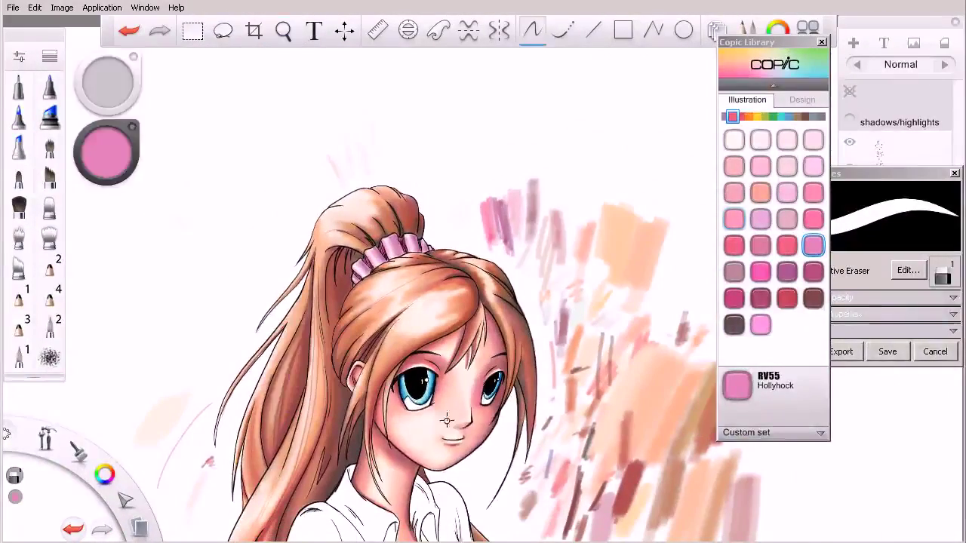
pyautogui.press('space')
pyautogui.moveTo(465, 458)
pyautogui.mouseDown()
pyautogui.moveTo(420, 322)
pyautogui.moveTo(450, 386)
pyautogui.mouseUp()
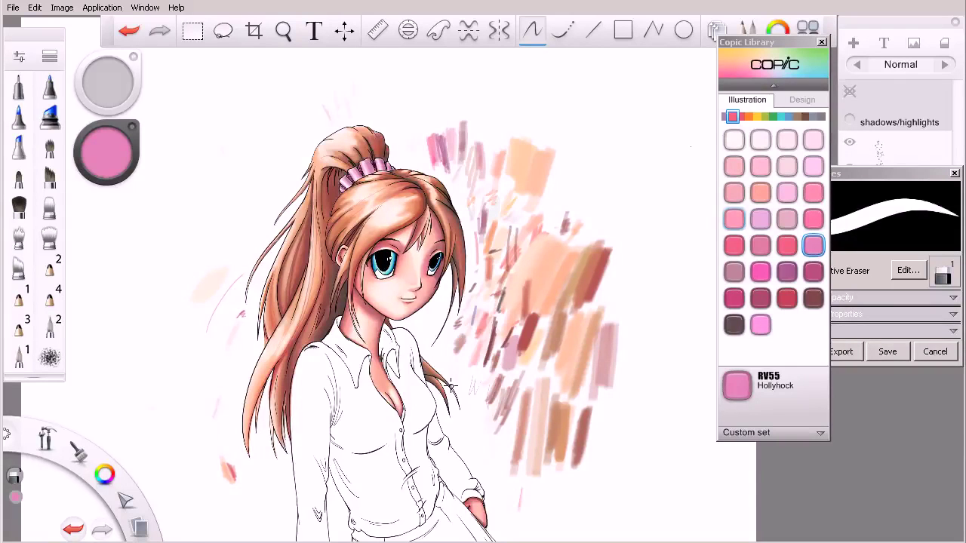
pyautogui.press('space')
pyautogui.moveTo(472, 450); pyautogui.dragTo(459, 373)
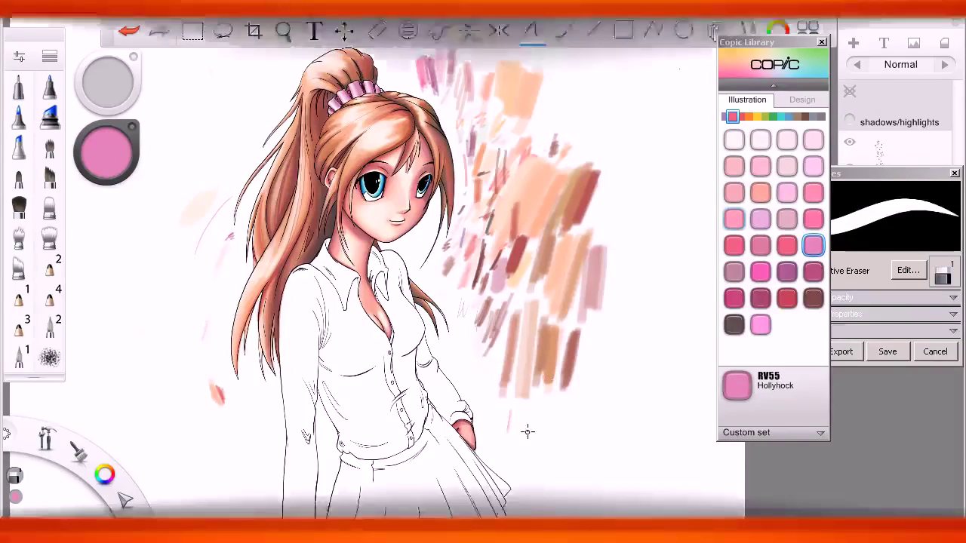